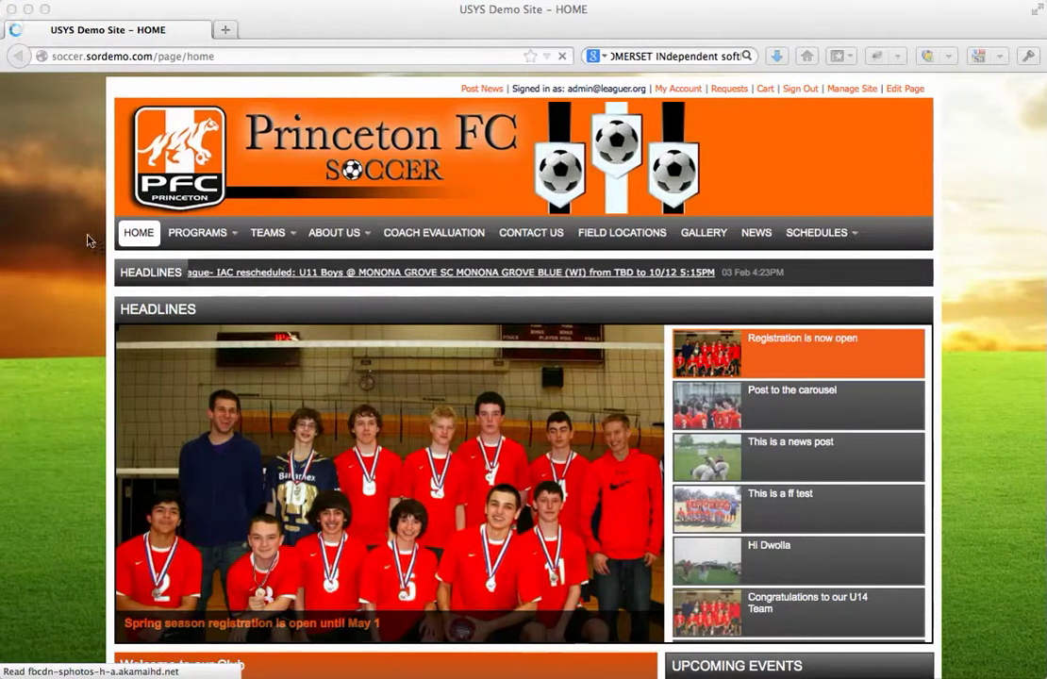
- Examine the Programs and Teams submenus on the live home page and open the site's management area in Site Builder
mouse_move(209, 234)
mouse_move(198, 288)
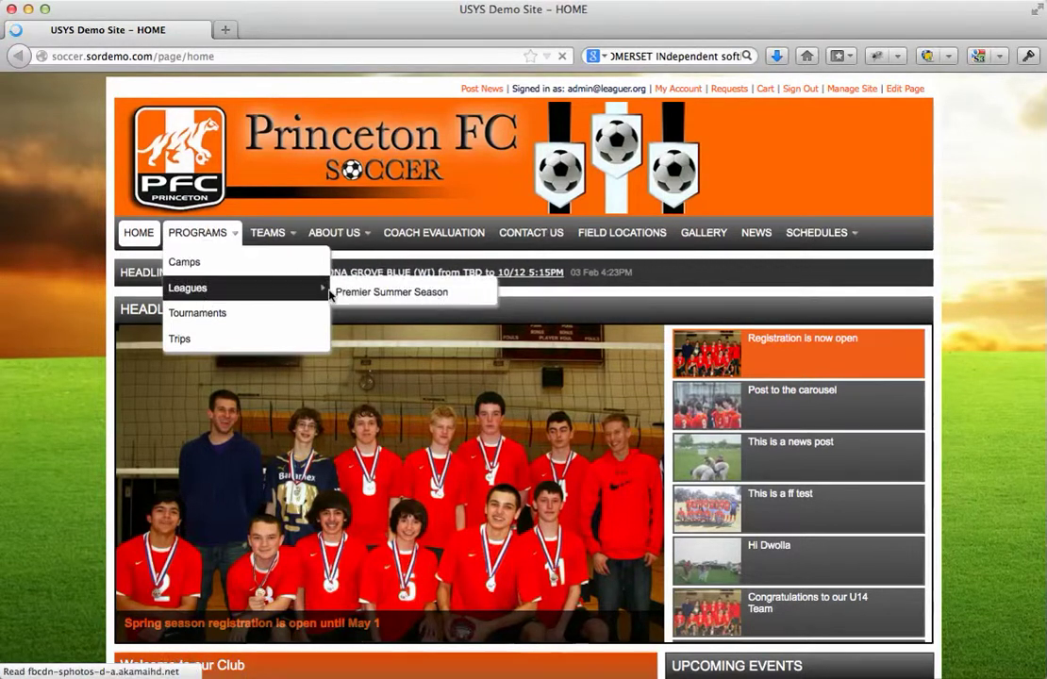
mouse_move(267, 234)
mouse_move(276, 267)
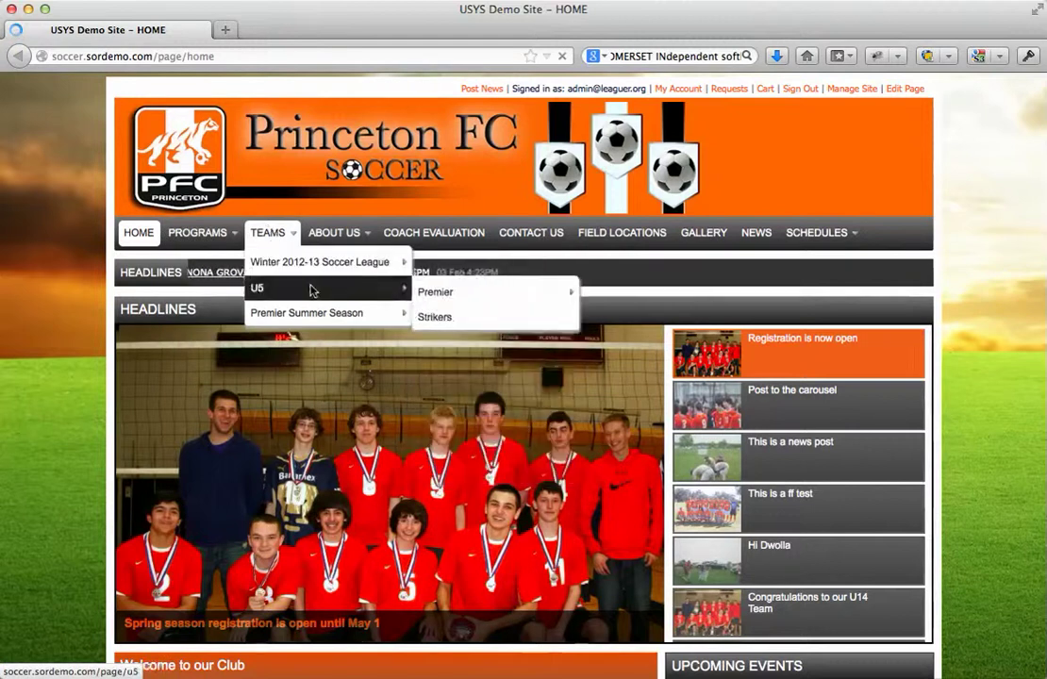
mouse_move(500, 266)
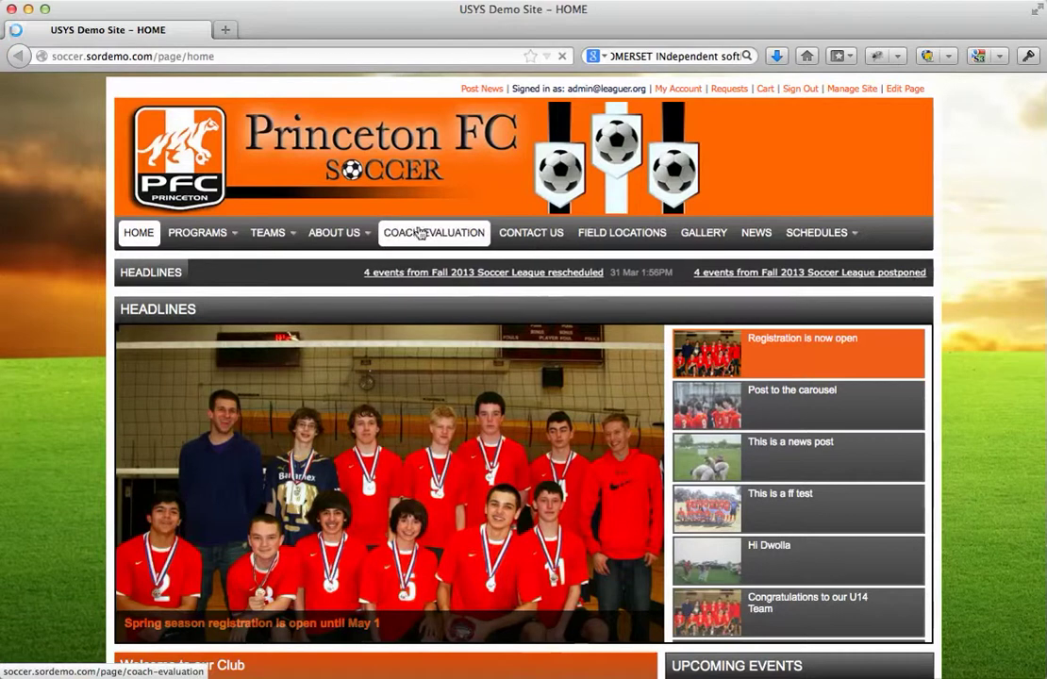
mouse_move(849, 92)
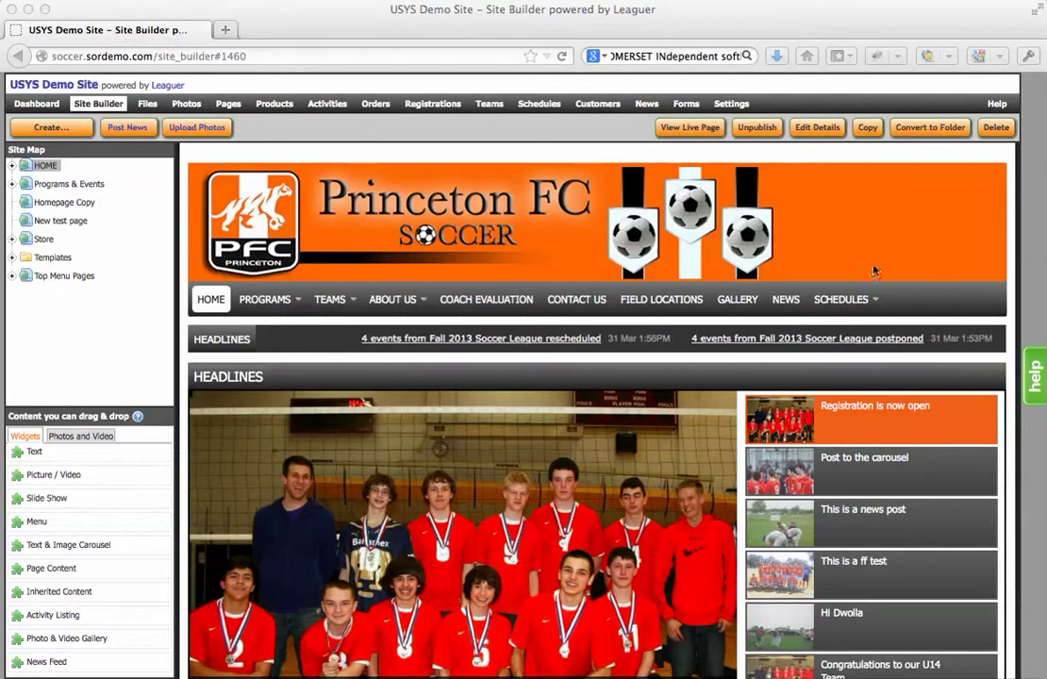
- Examine the home page's navigation menu in Site Builder and expand the Templates folder in the site map
mouse_move(659, 305)
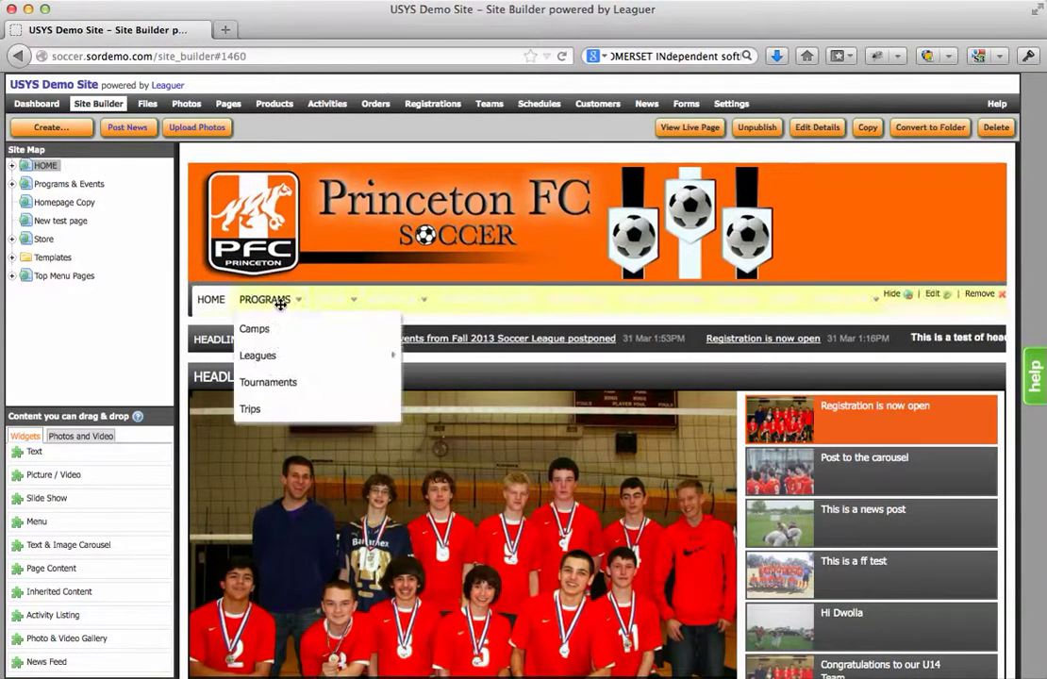
mouse_move(280, 304)
click(12, 258)
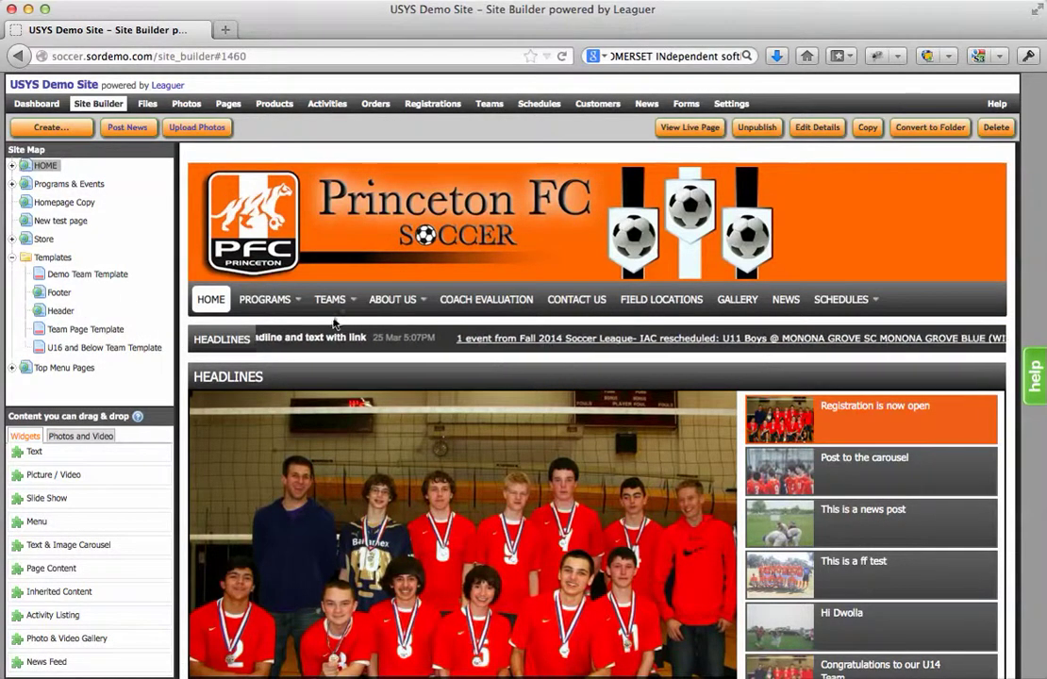
mouse_move(252, 300)
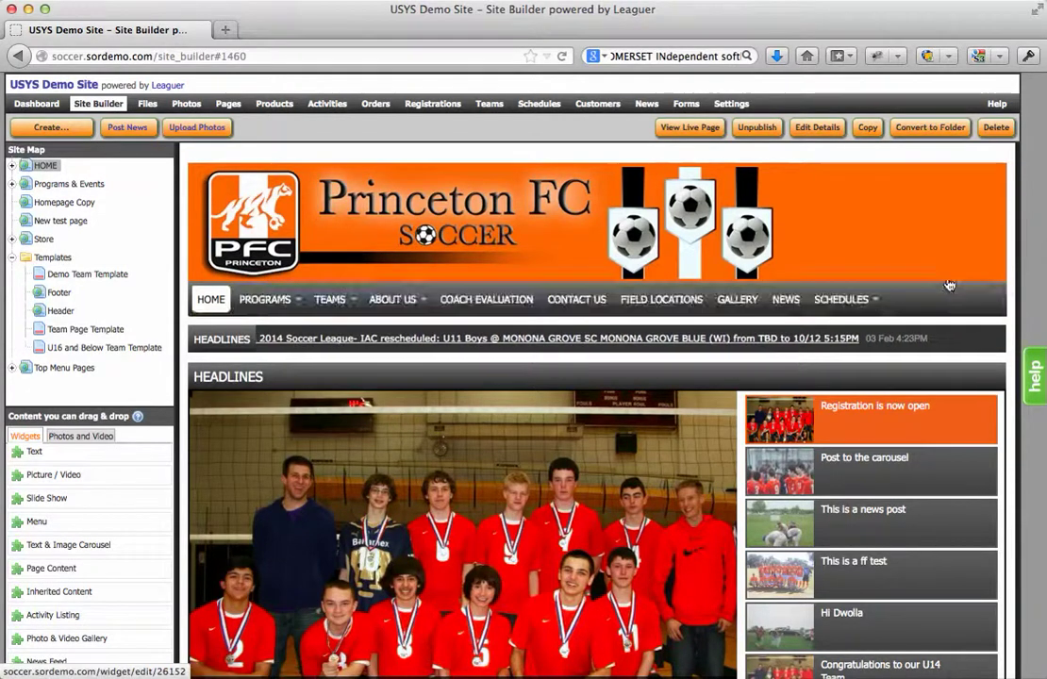
- Remove every existing item from the navigation menu widget and close its editor
click(931, 293)
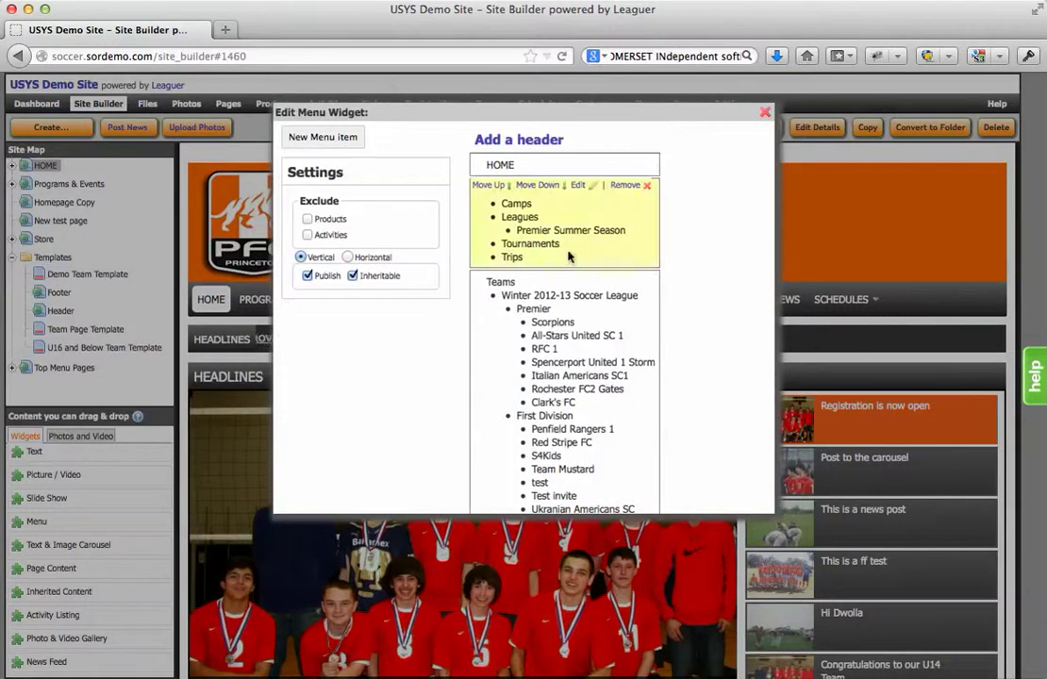
click(618, 160)
click(619, 160)
click(619, 160)
mouse_move(562, 175)
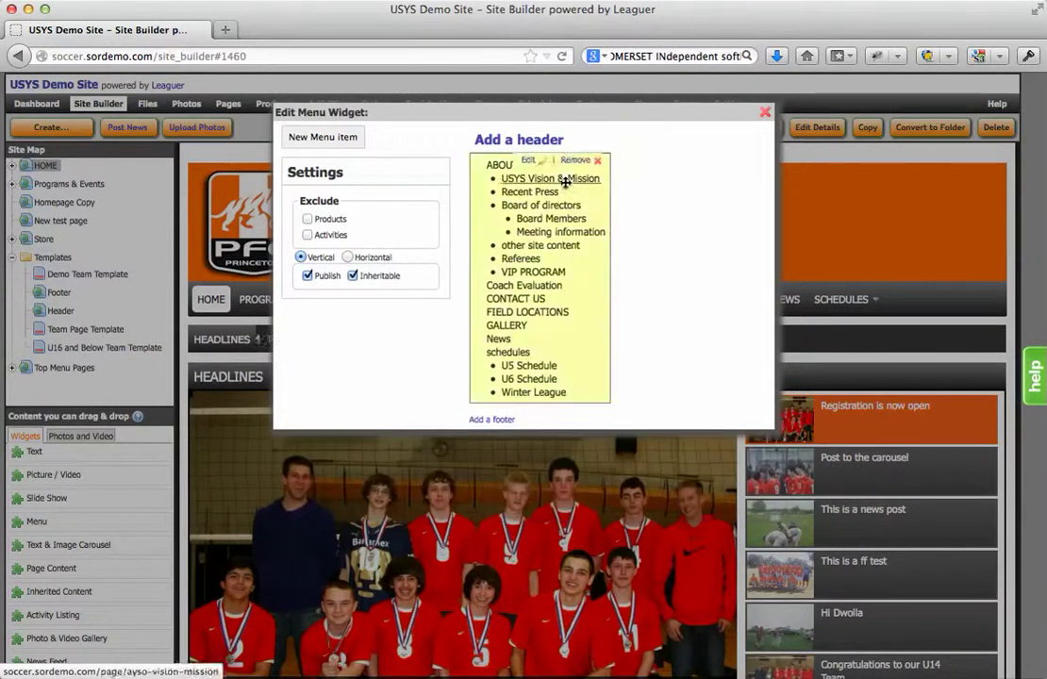
click(578, 163)
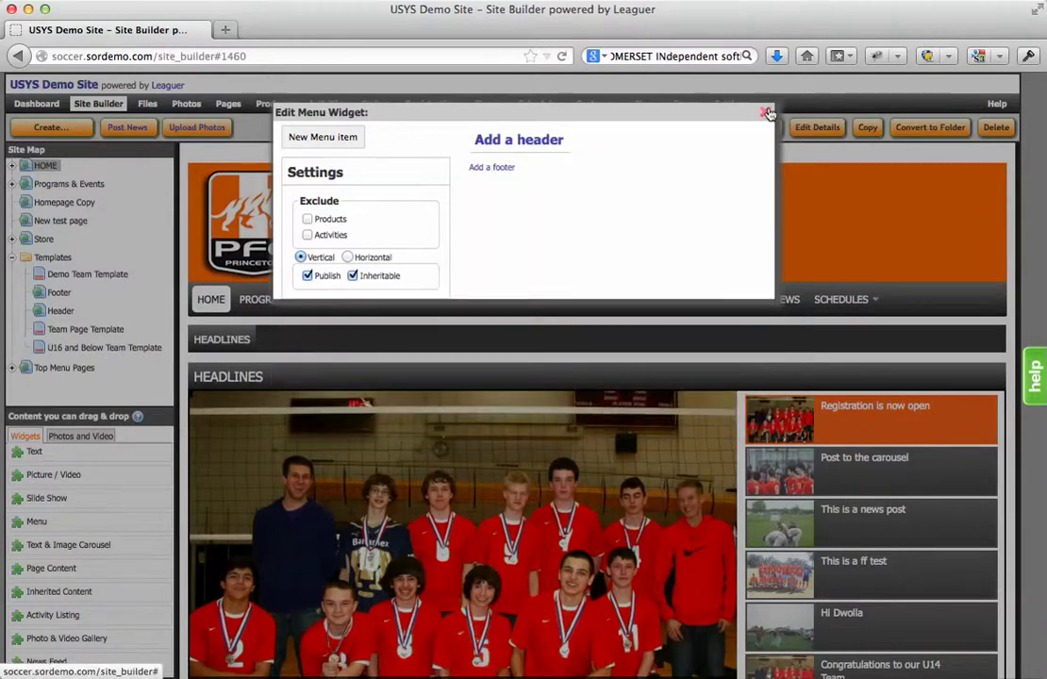
click(765, 112)
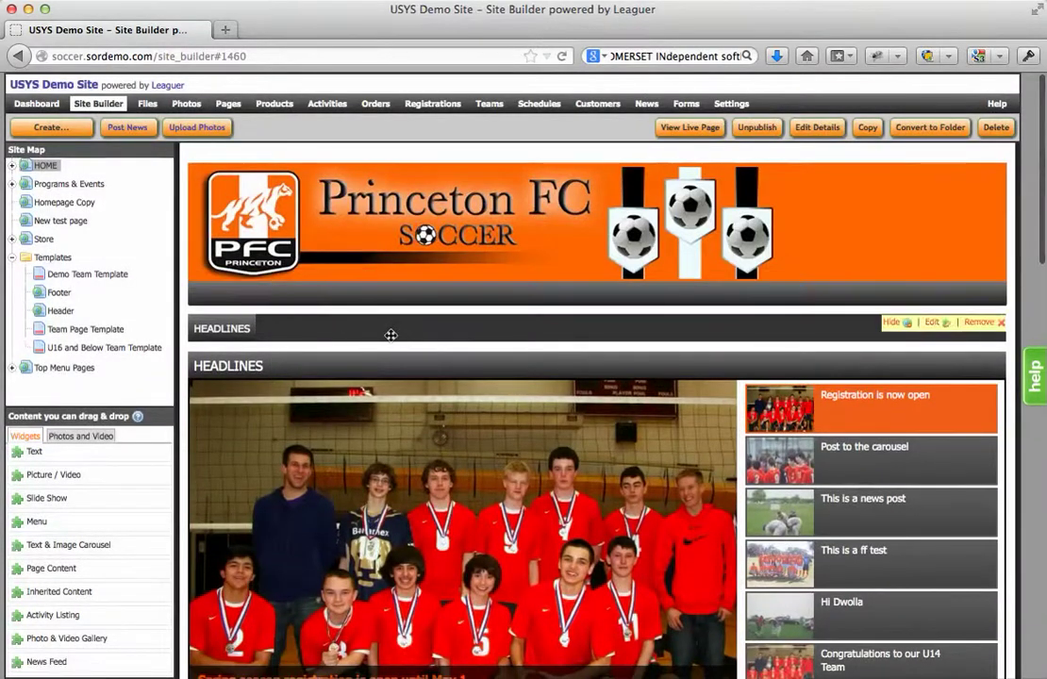
- Add a menu item to the navigation menu that links to the HOME page with no sublevels
click(934, 294)
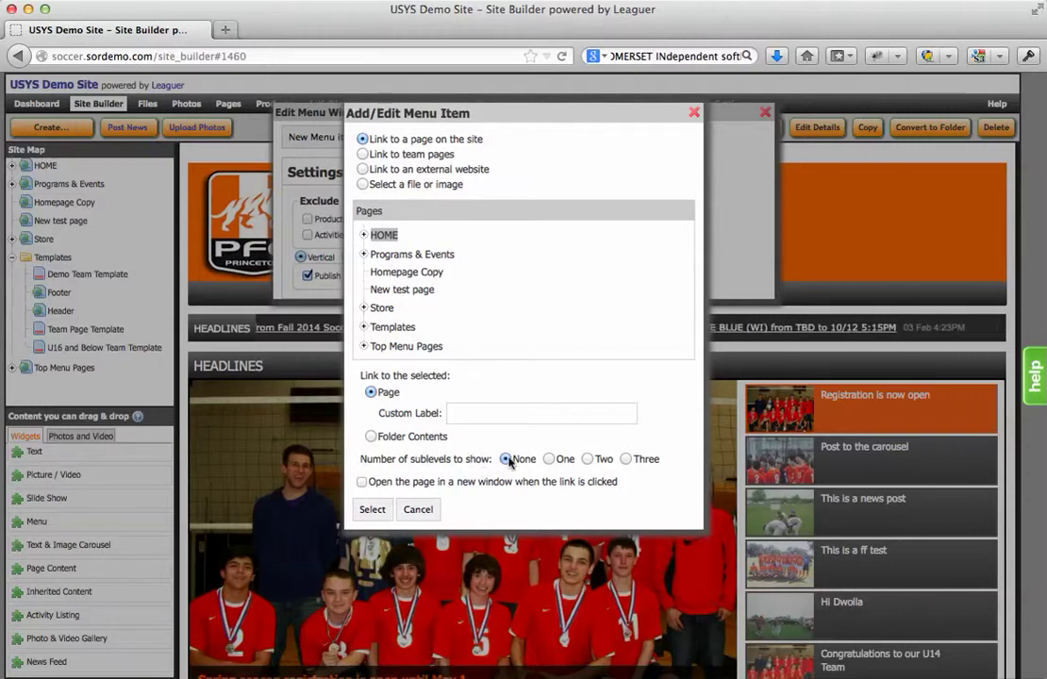
click(373, 510)
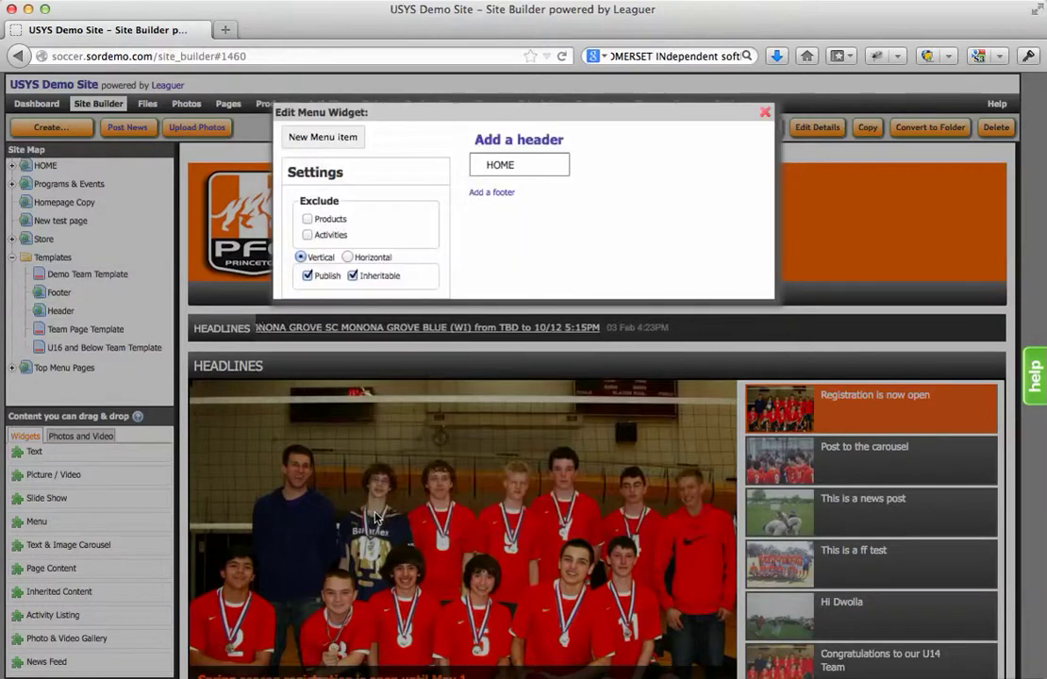
click(765, 112)
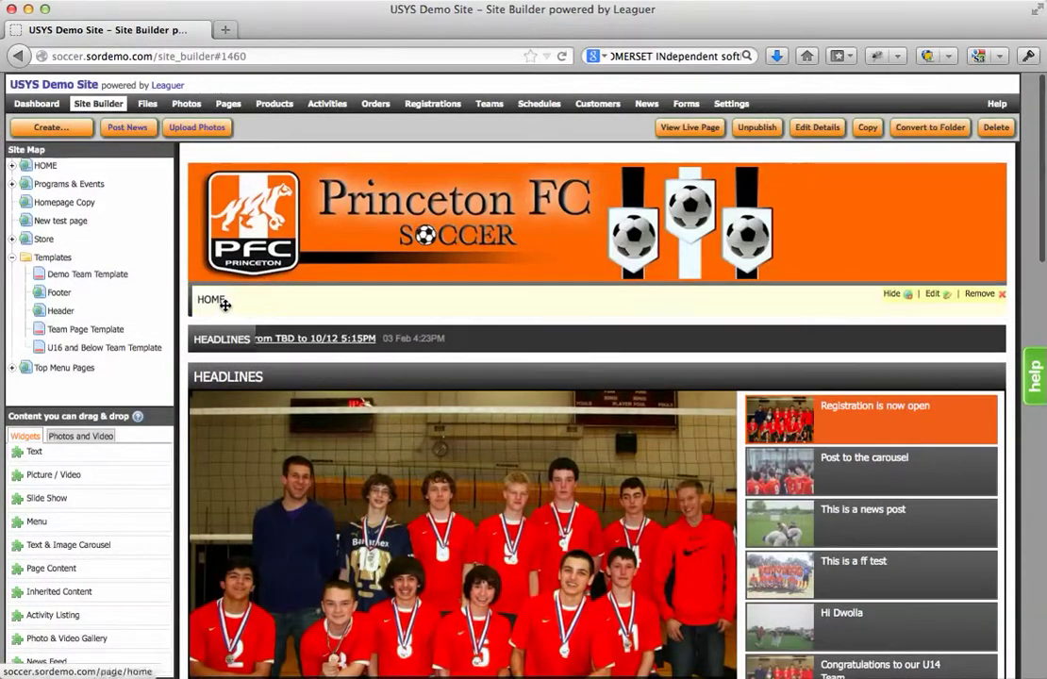
- Start another menu item in the navigation menu and choose the Programs & Events page as its link target
click(931, 295)
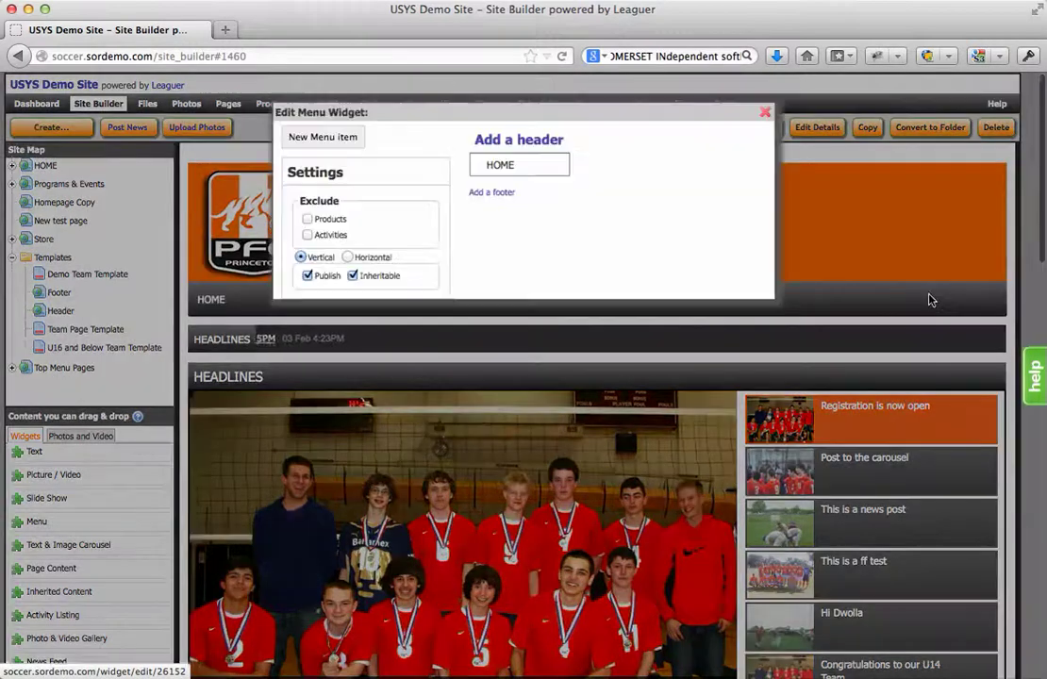
click(317, 142)
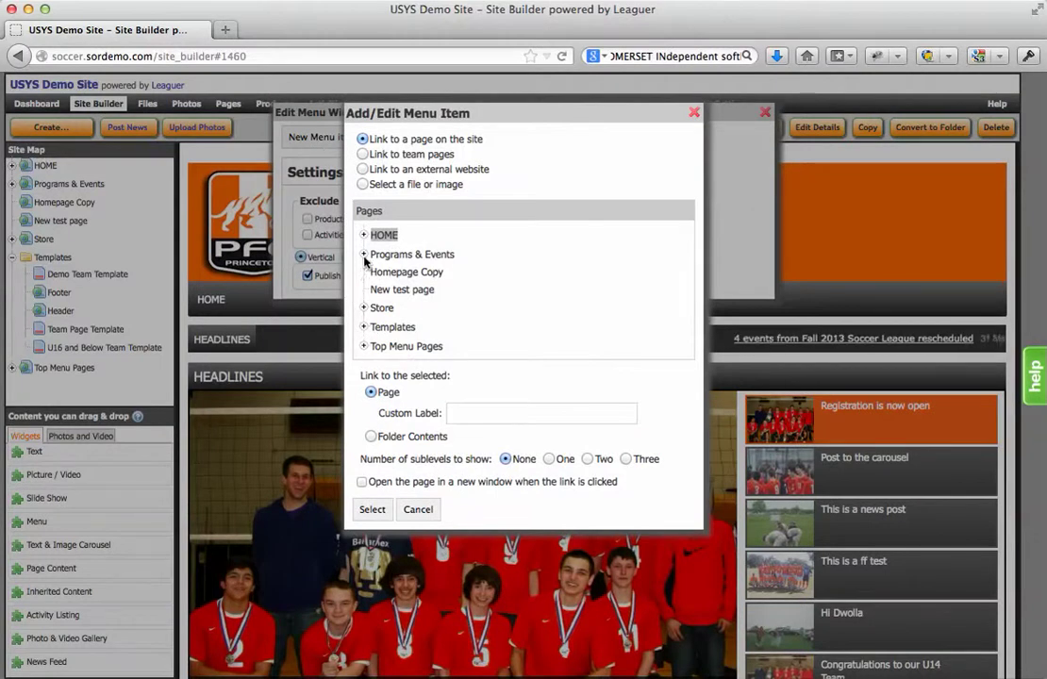
click(364, 257)
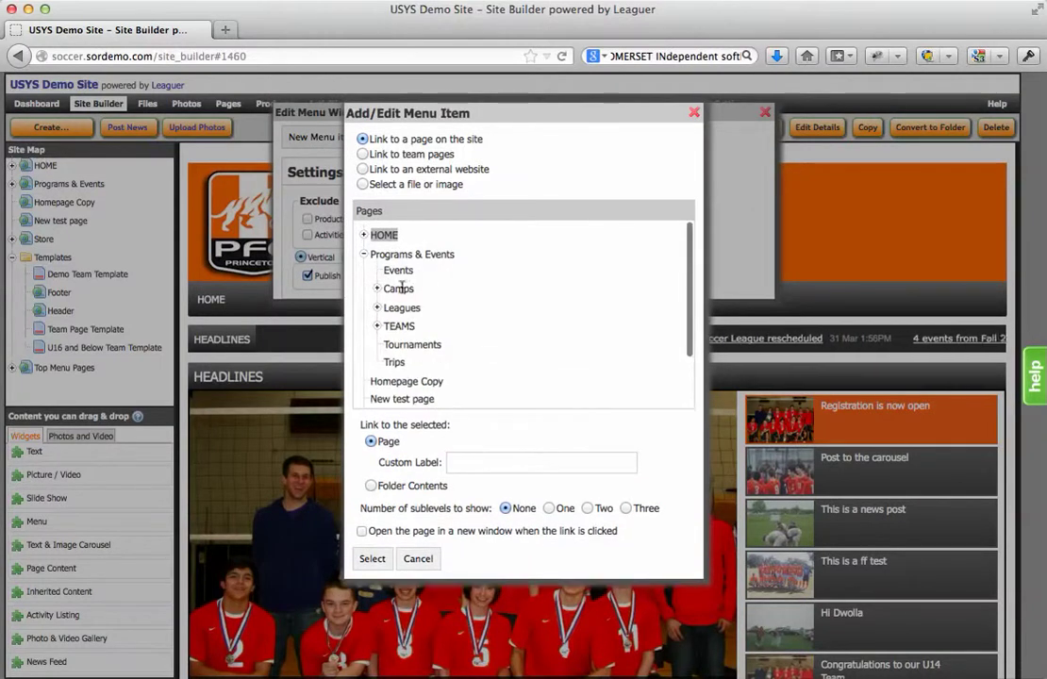
click(378, 289)
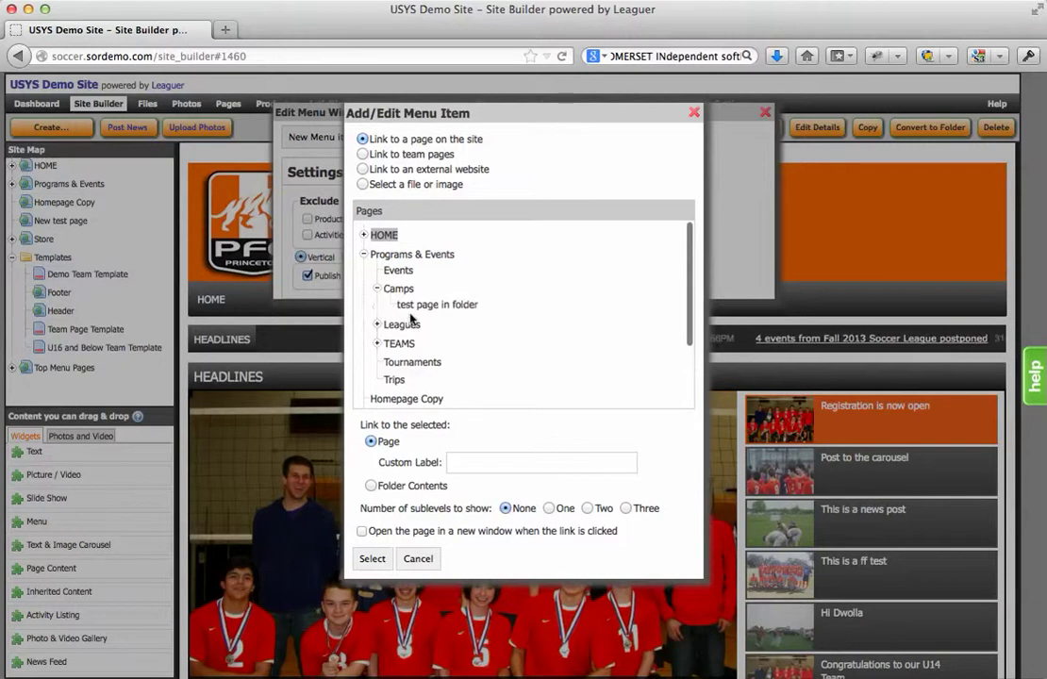
click(378, 325)
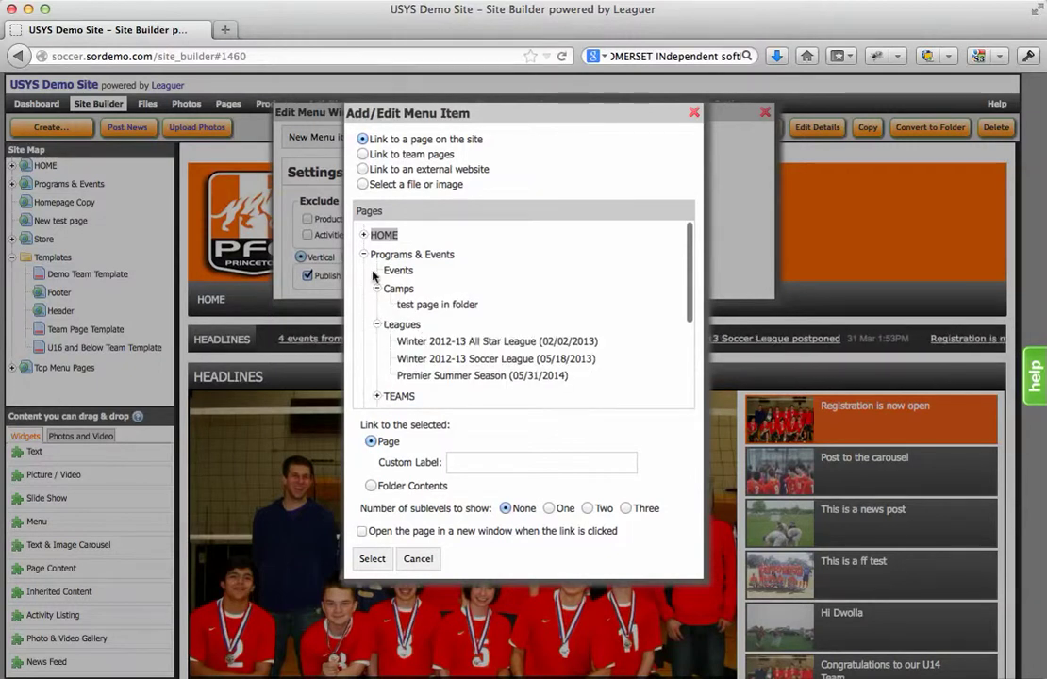
click(377, 289)
click(386, 260)
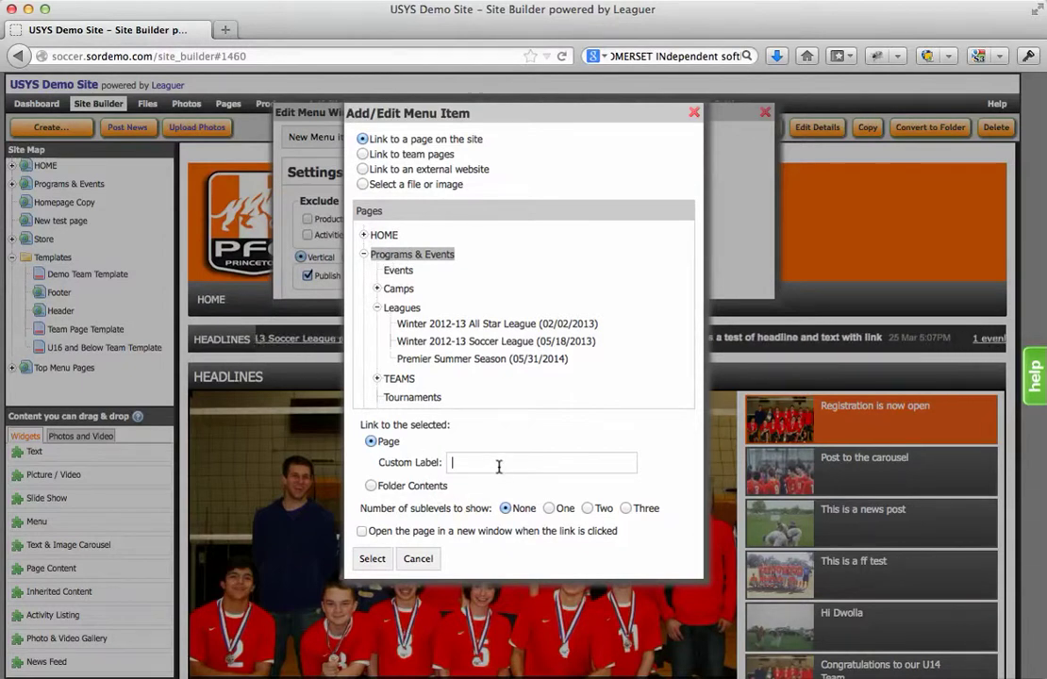
- Give the menu item the custom label PROGRAMS, show three sublevels, and add it to the navigation menu
text(p)
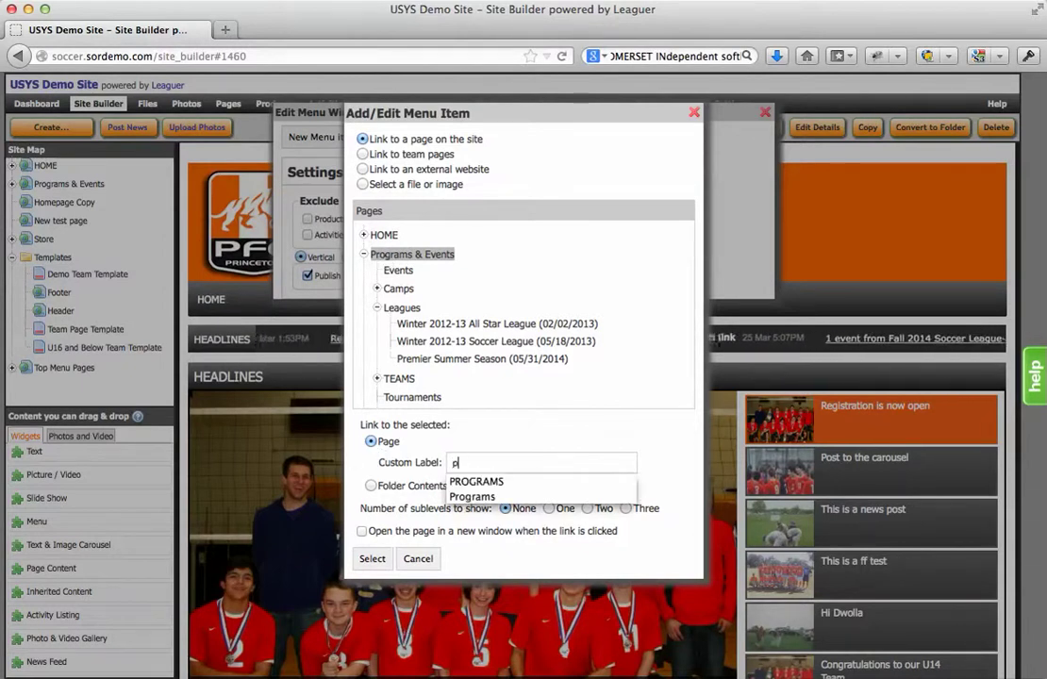
key(Down)
key(Return)
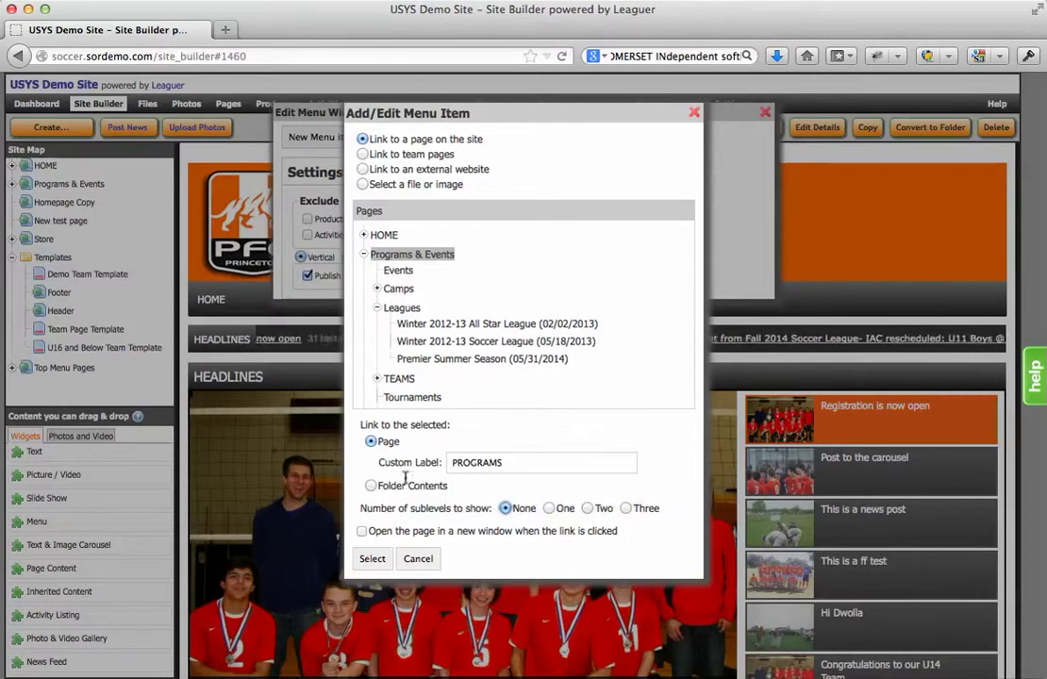
drag(362, 508, 379, 509)
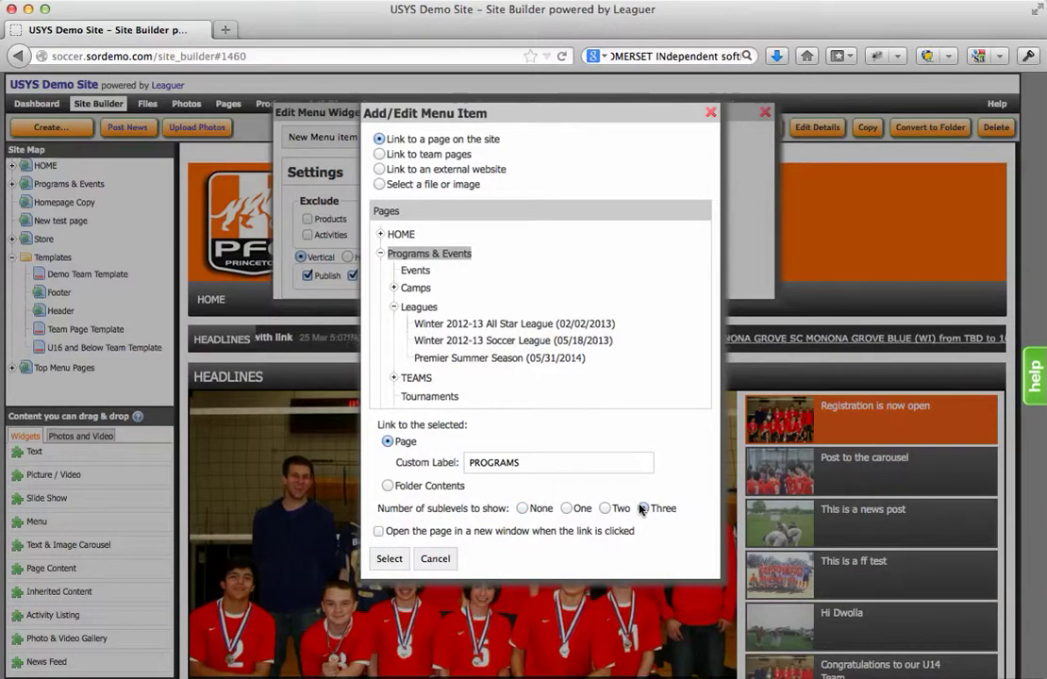
click(387, 560)
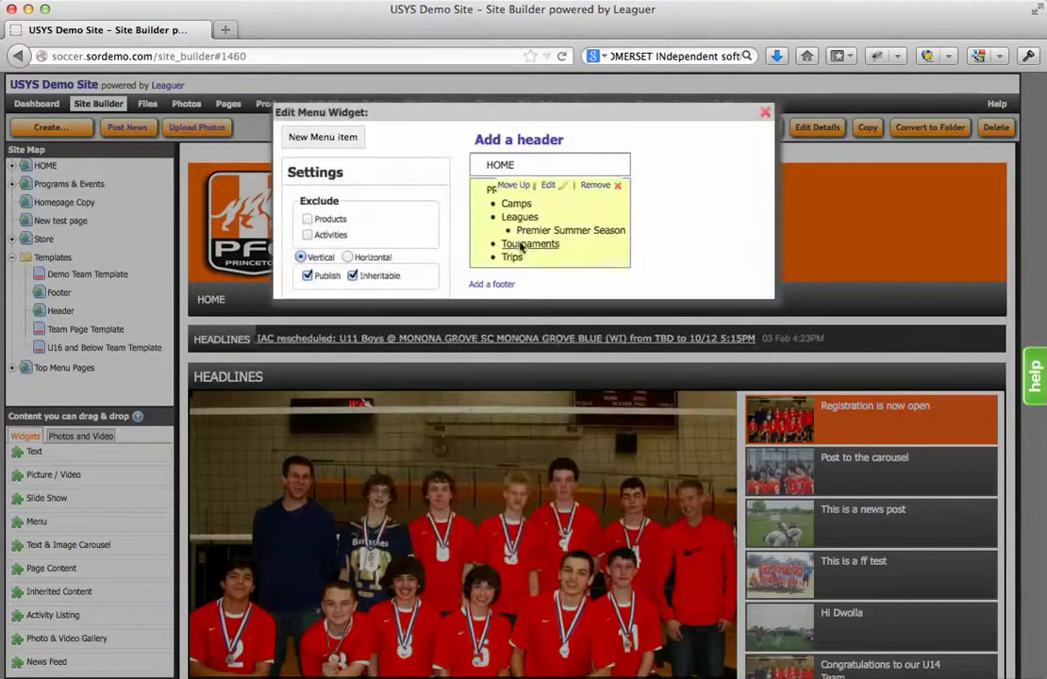
click(766, 112)
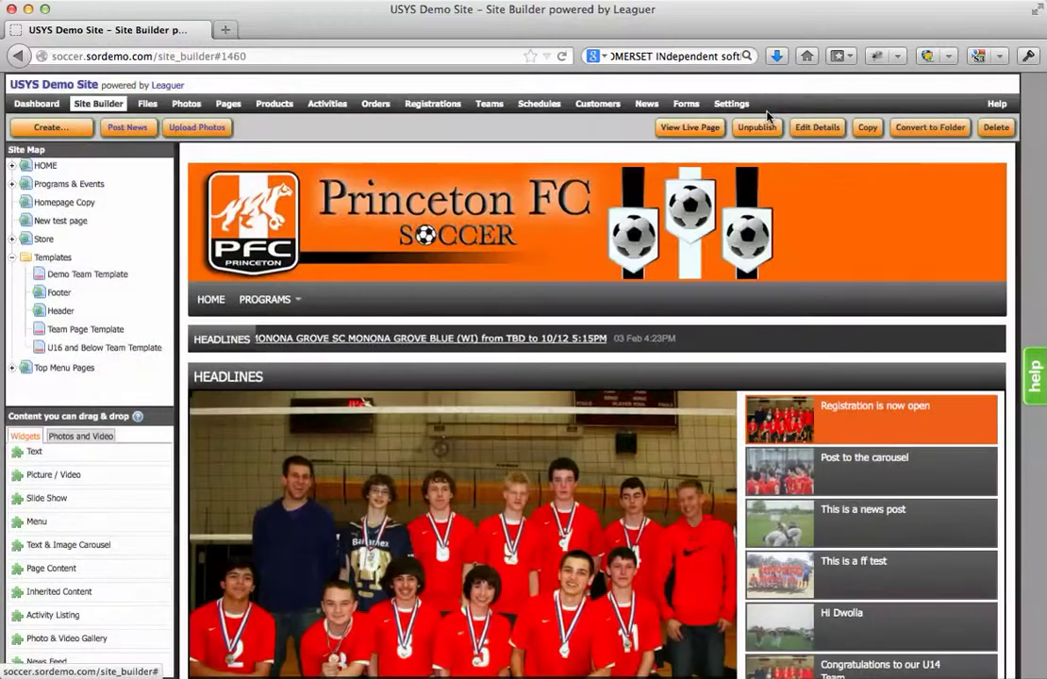
mouse_move(267, 300)
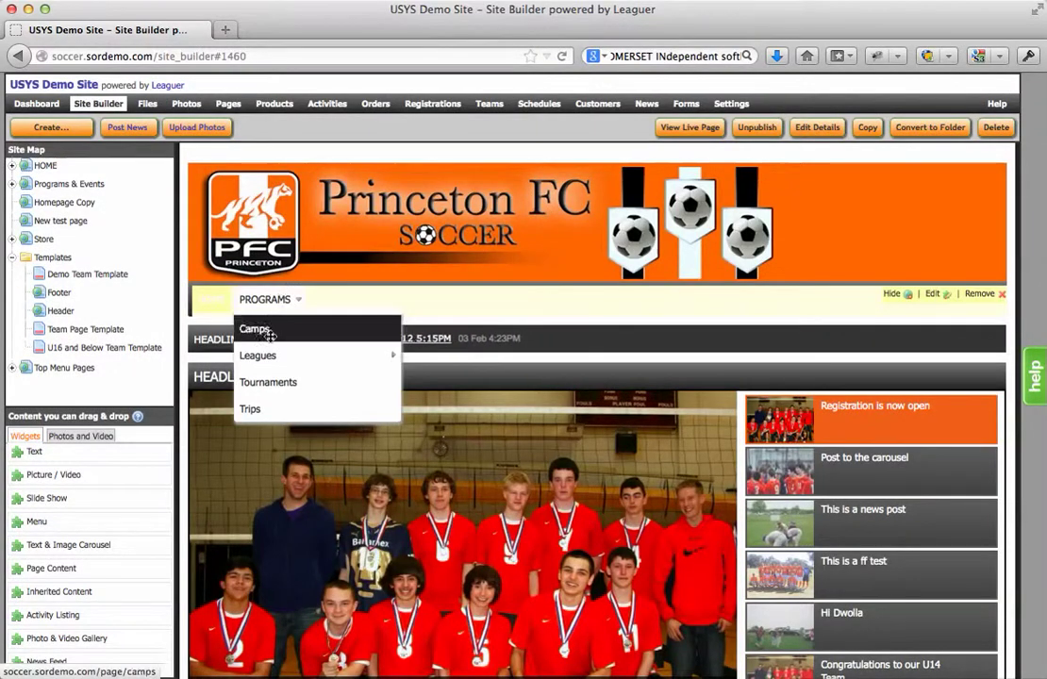
mouse_move(340, 354)
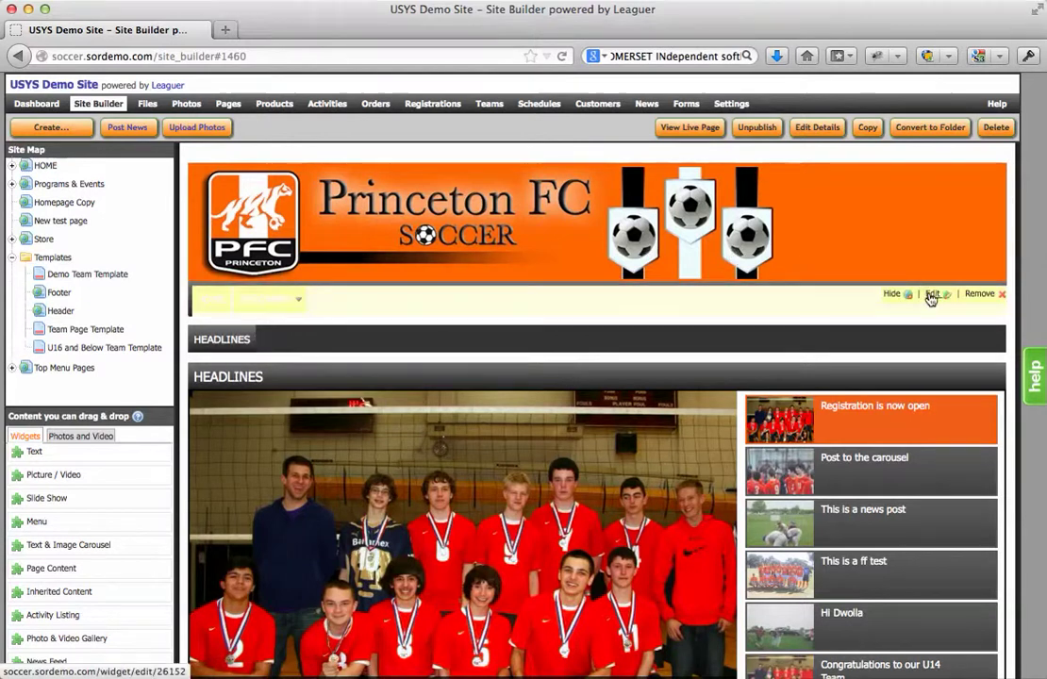
- Add a navigation menu item linking to team pages with the top-level Teams entry selected, and check its submenus on the page
click(931, 296)
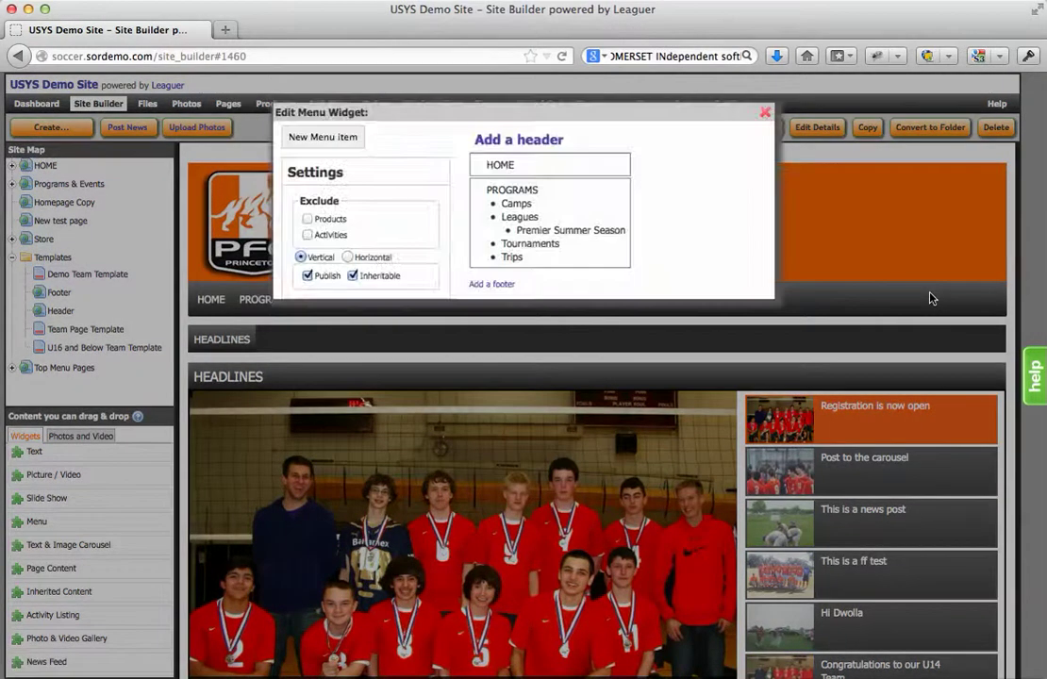
click(340, 140)
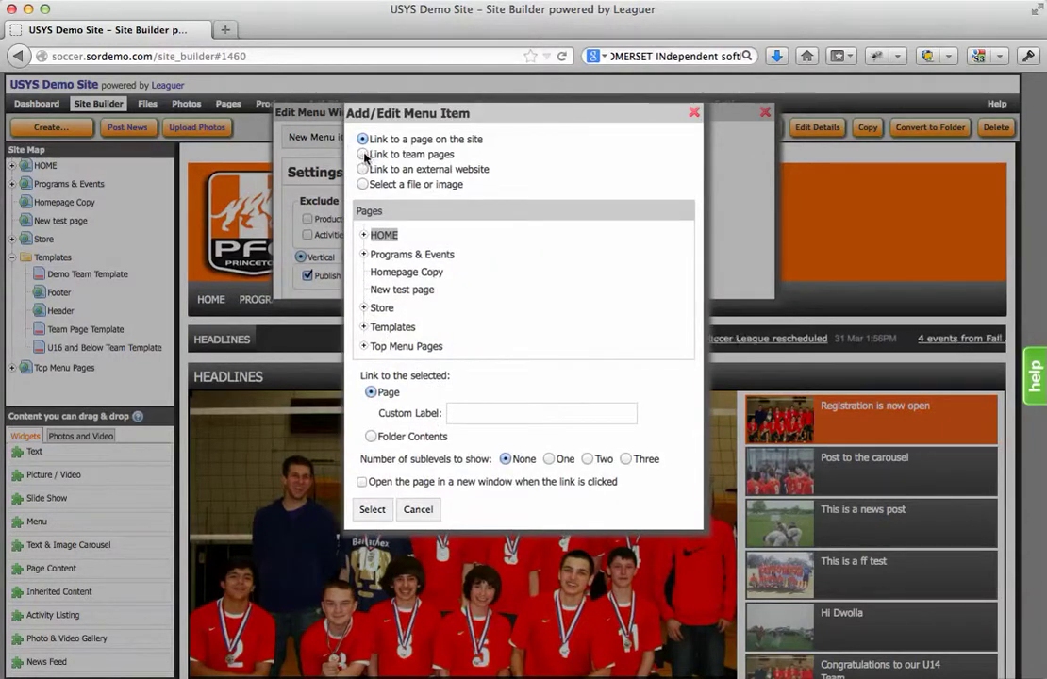
click(363, 155)
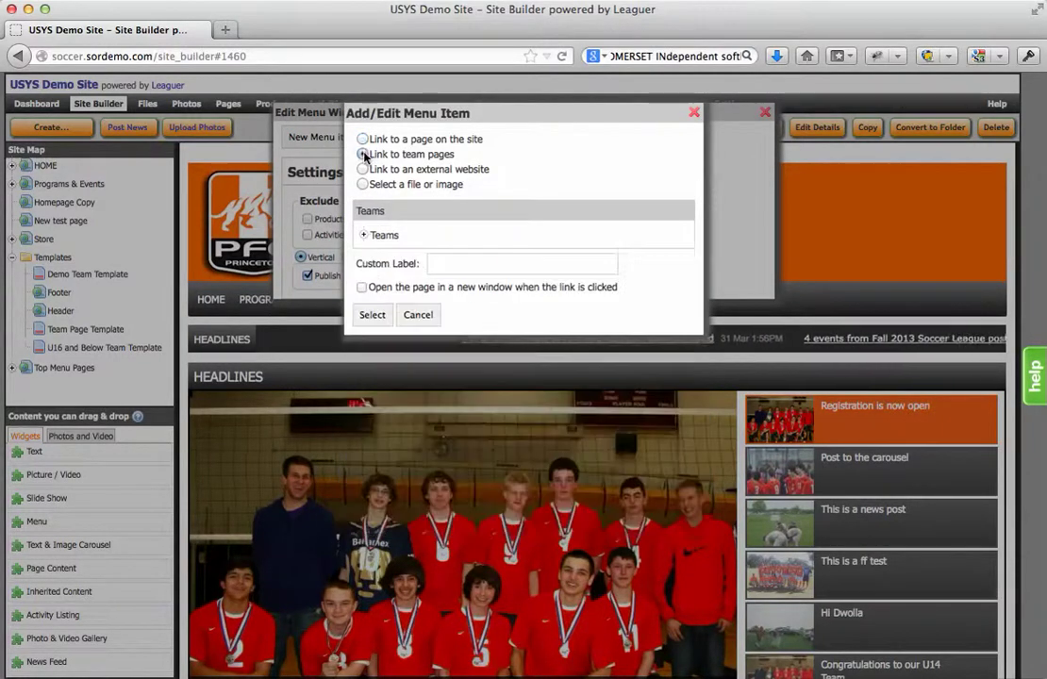
click(364, 235)
click(377, 252)
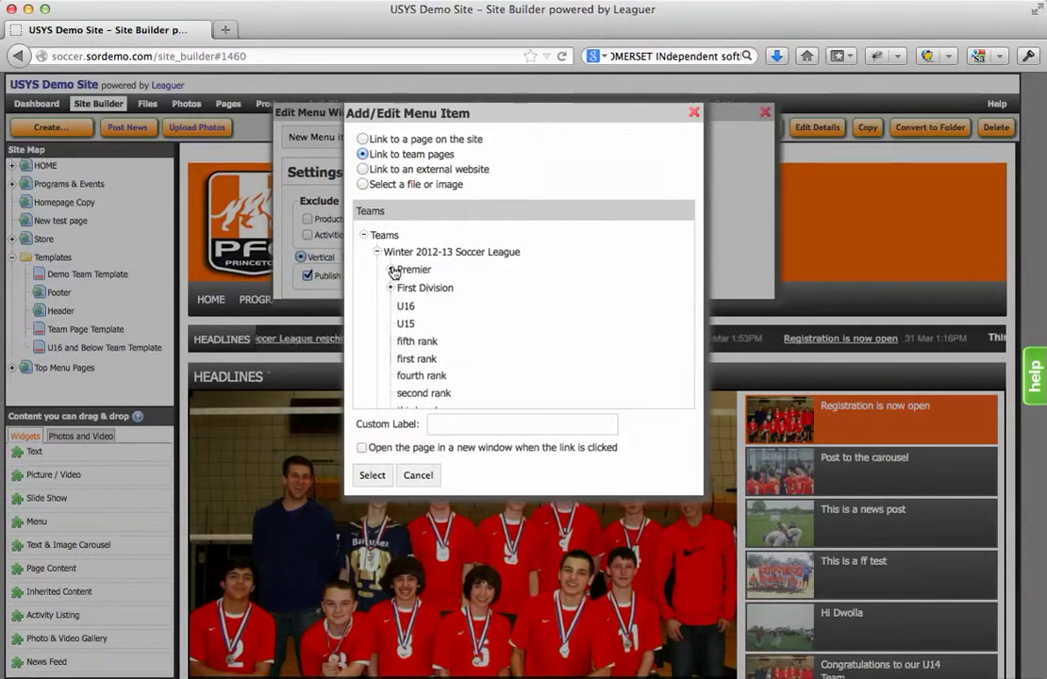
click(392, 270)
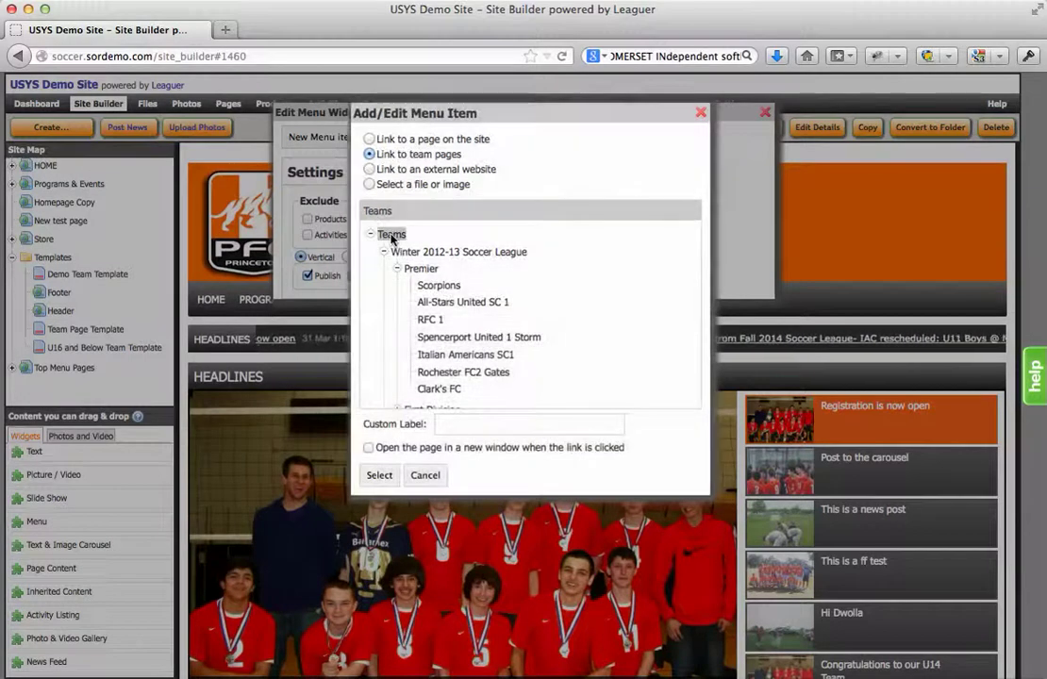
click(380, 478)
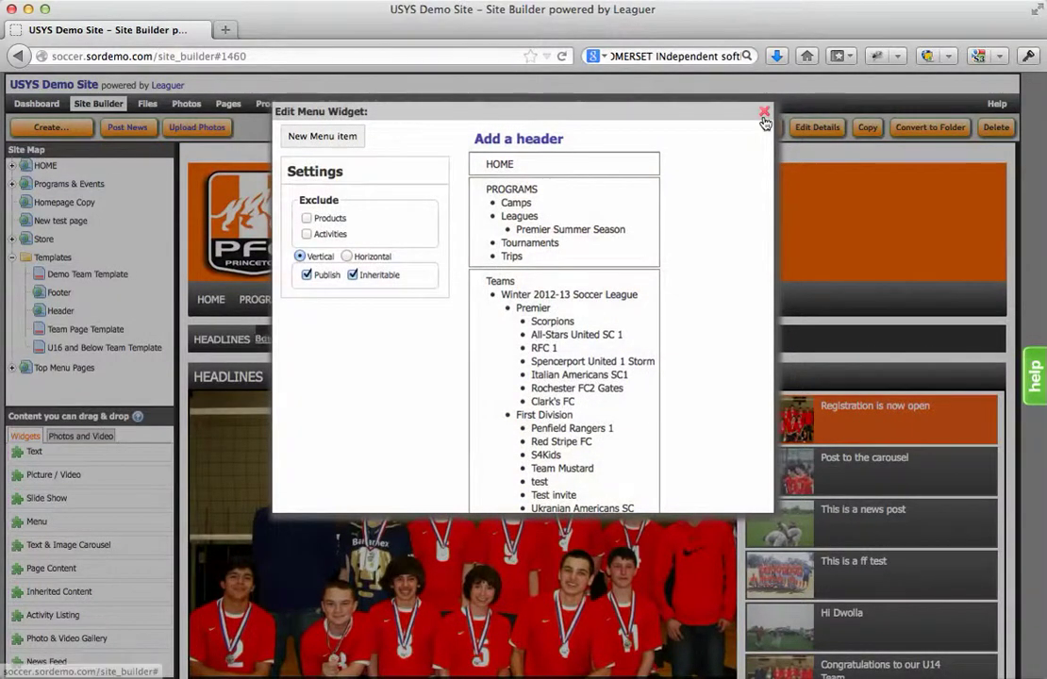
click(766, 114)
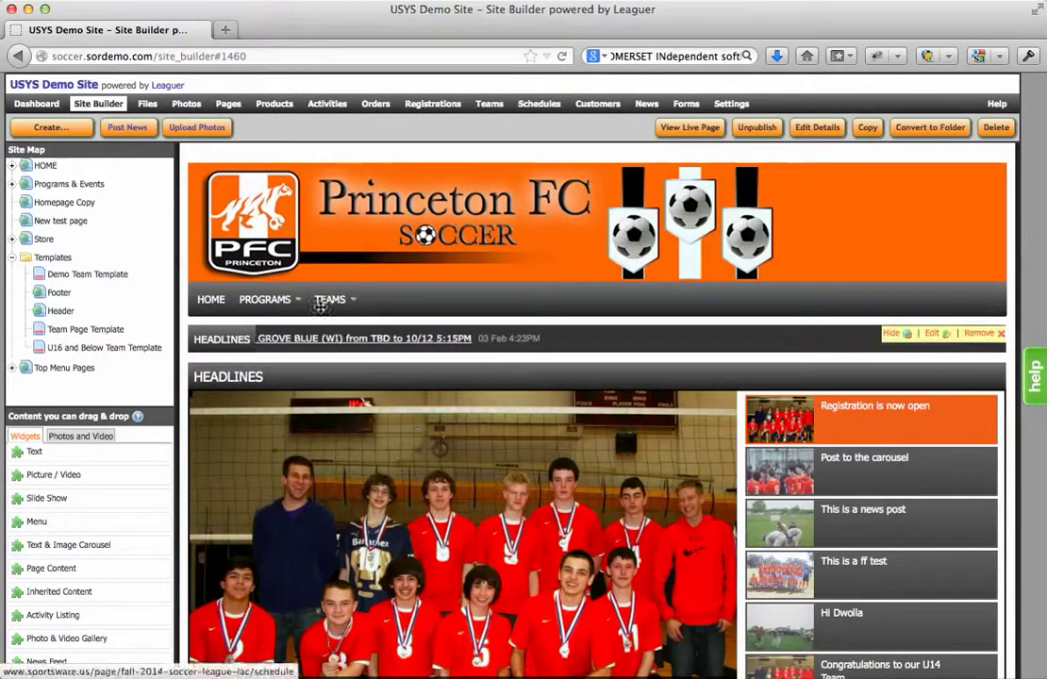
mouse_move(329, 307)
mouse_move(387, 330)
mouse_move(500, 333)
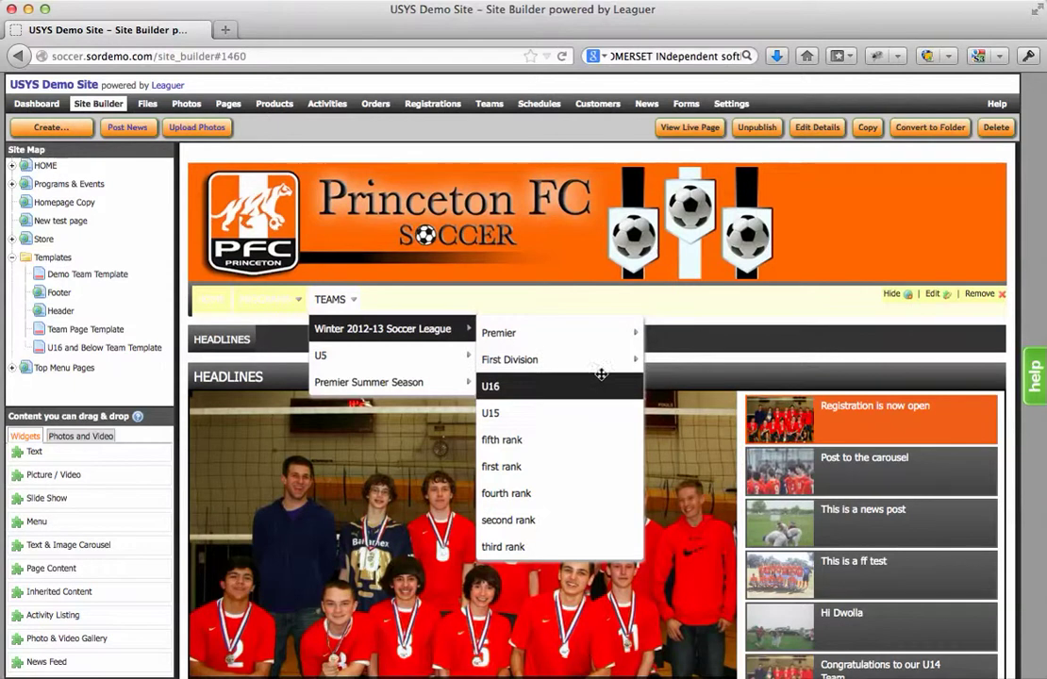
- Add a navigation menu item linking to the Top Menu Pages page with three sublevels, and check its submenus on the page
mouse_move(601, 363)
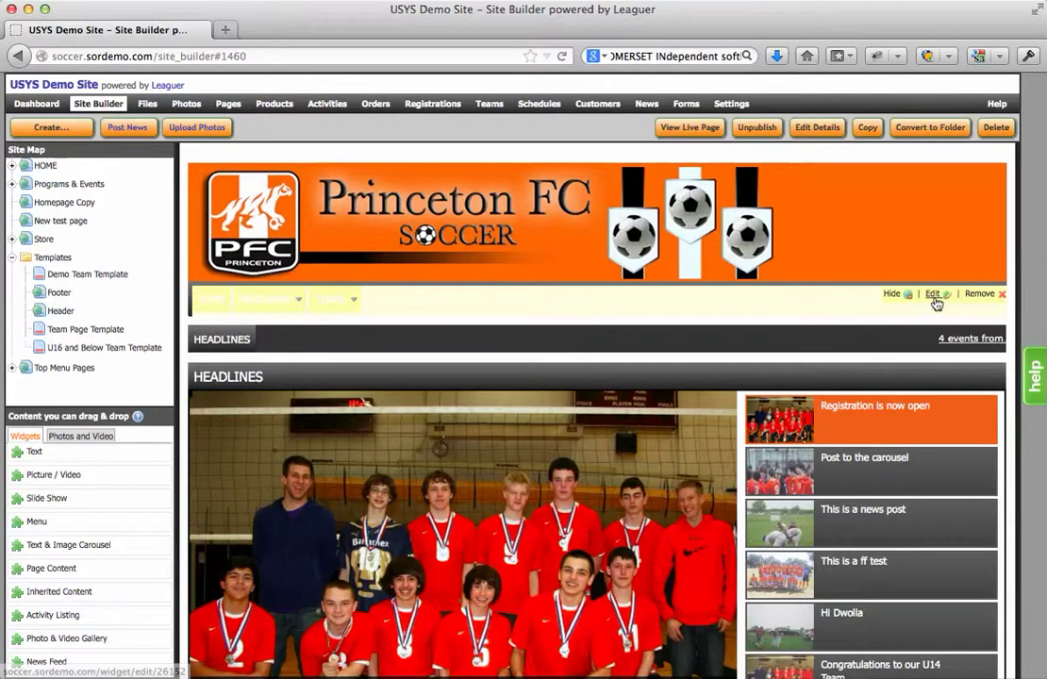
click(13, 369)
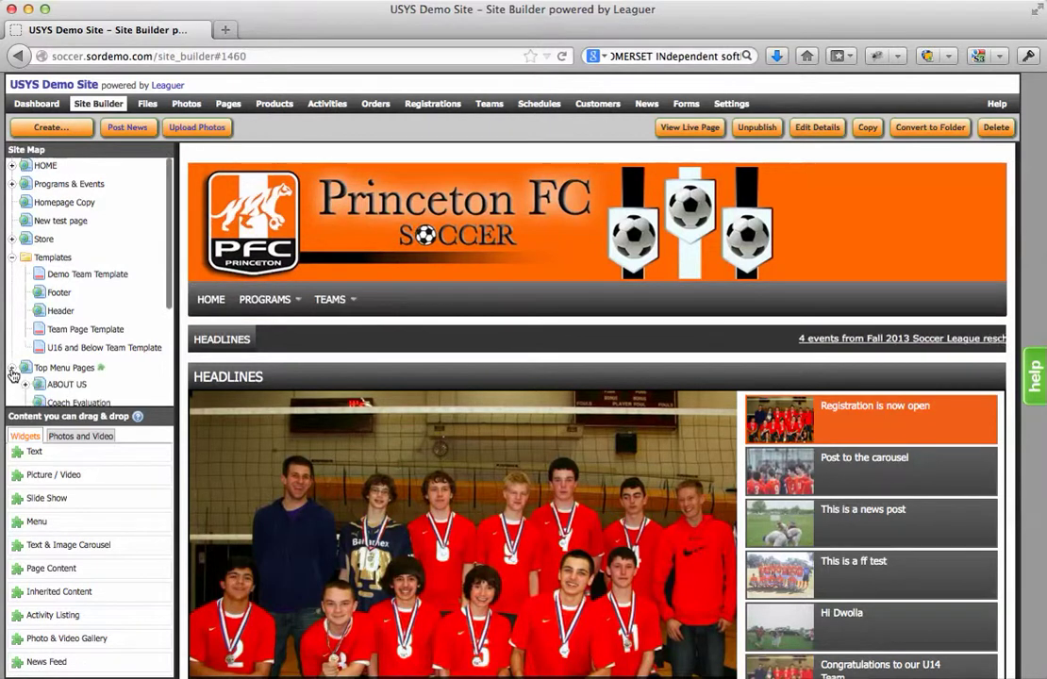
scroll(60, 358, down, 3)
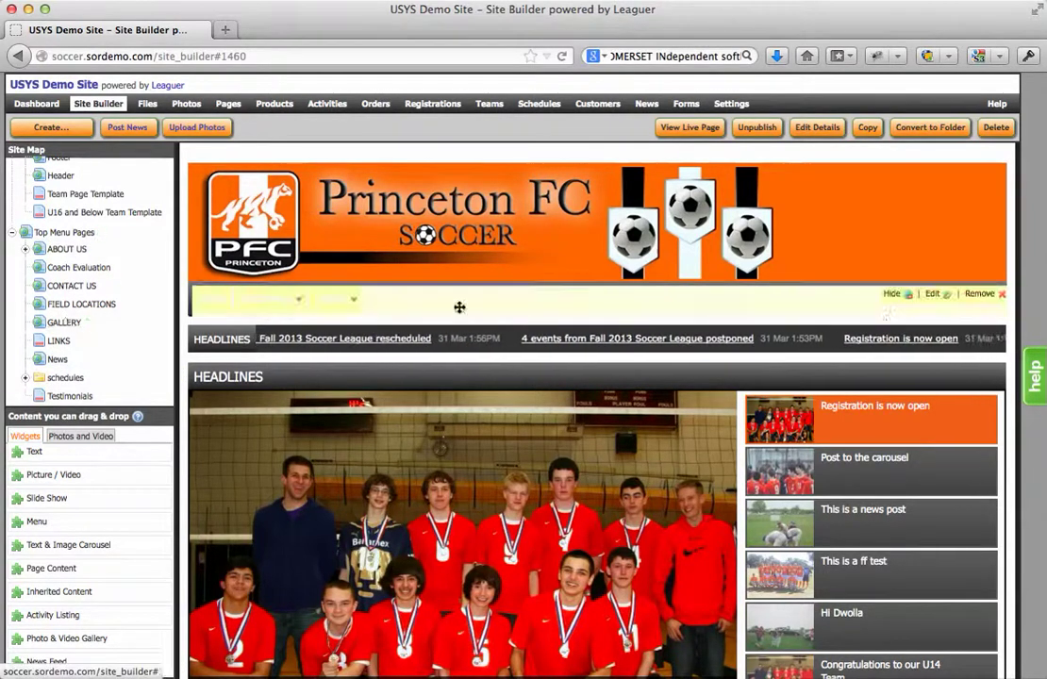
click(924, 300)
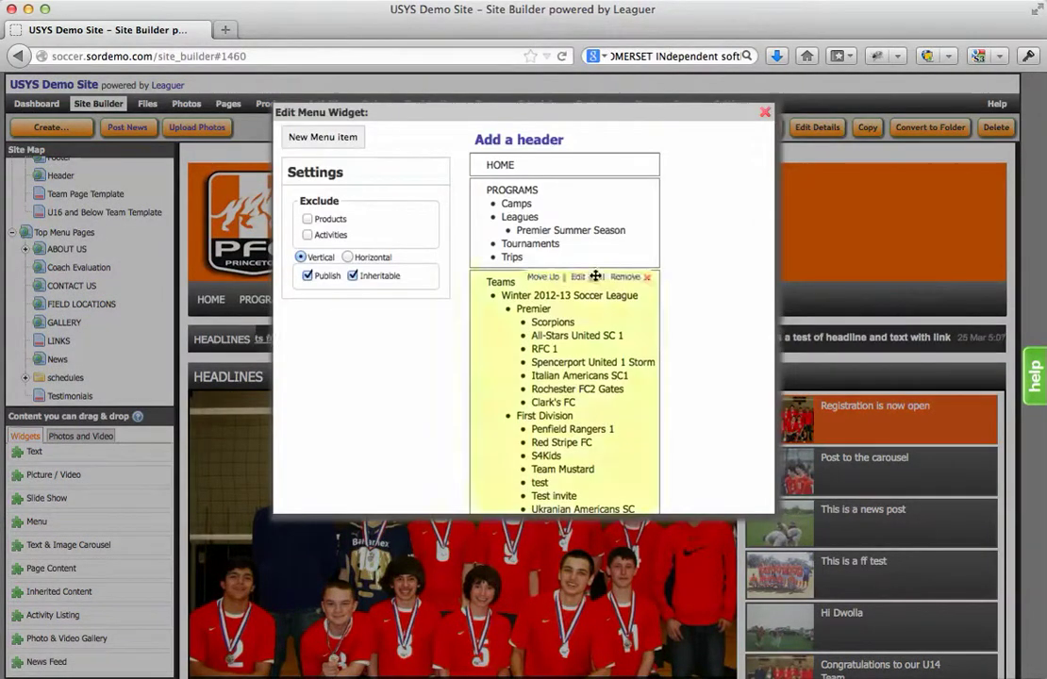
click(324, 137)
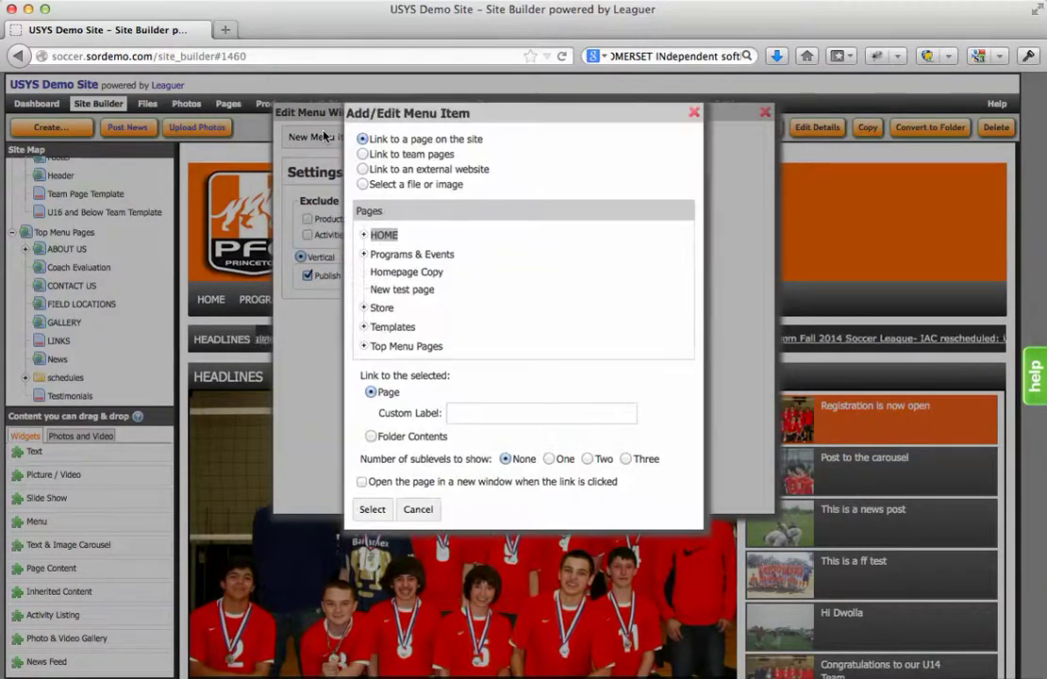
click(364, 347)
scroll(390, 347, down, 3)
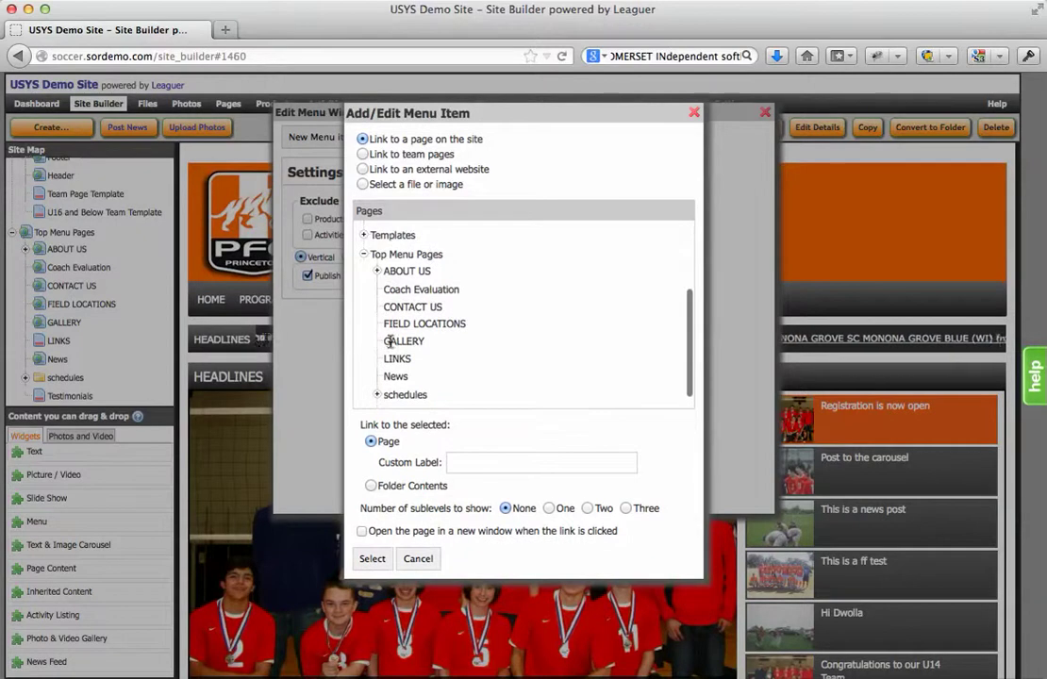
click(399, 259)
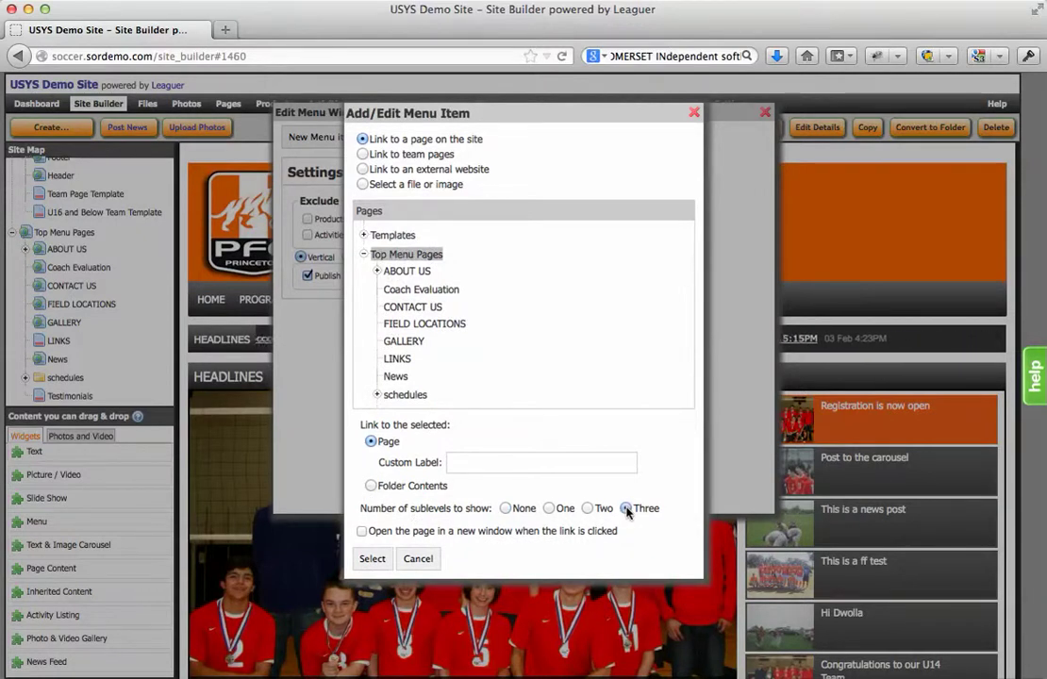
click(374, 560)
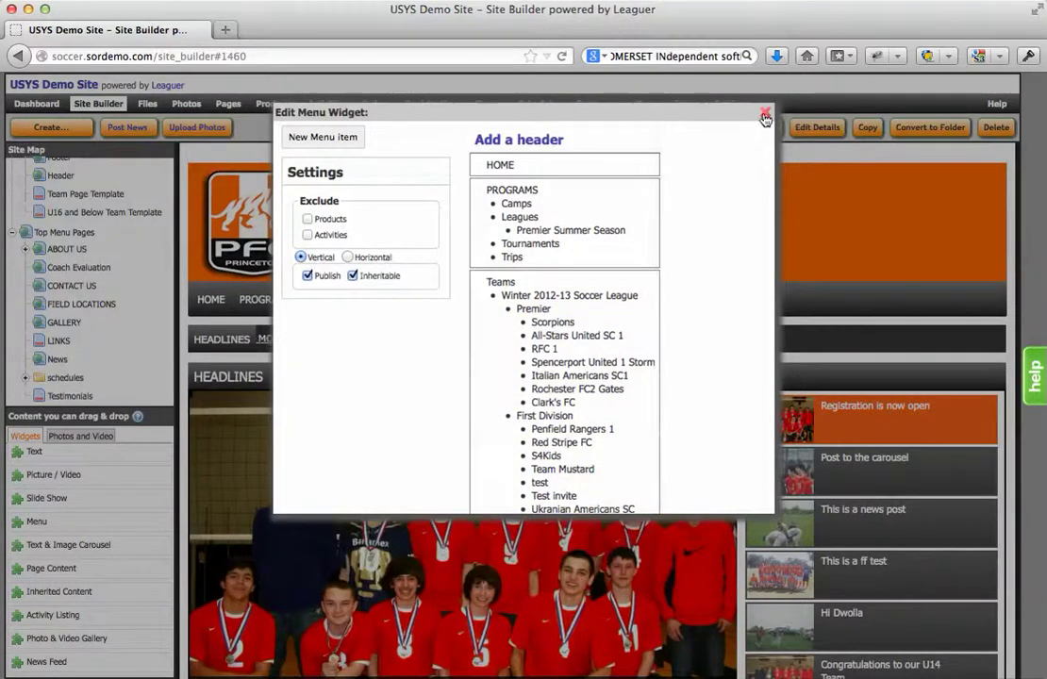
click(765, 112)
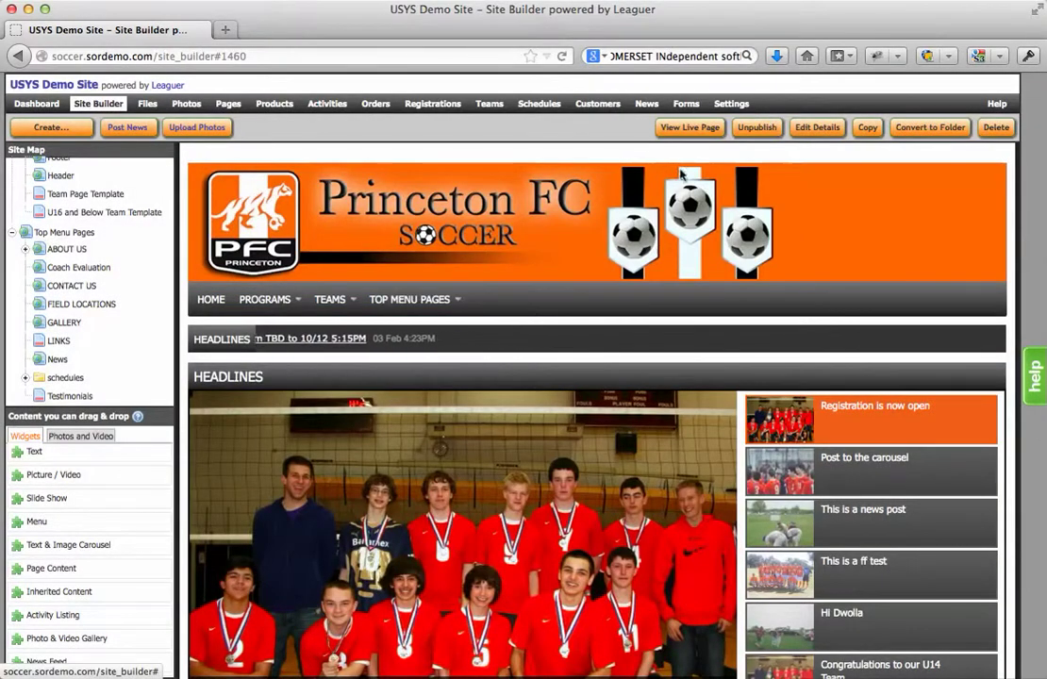
mouse_move(396, 291)
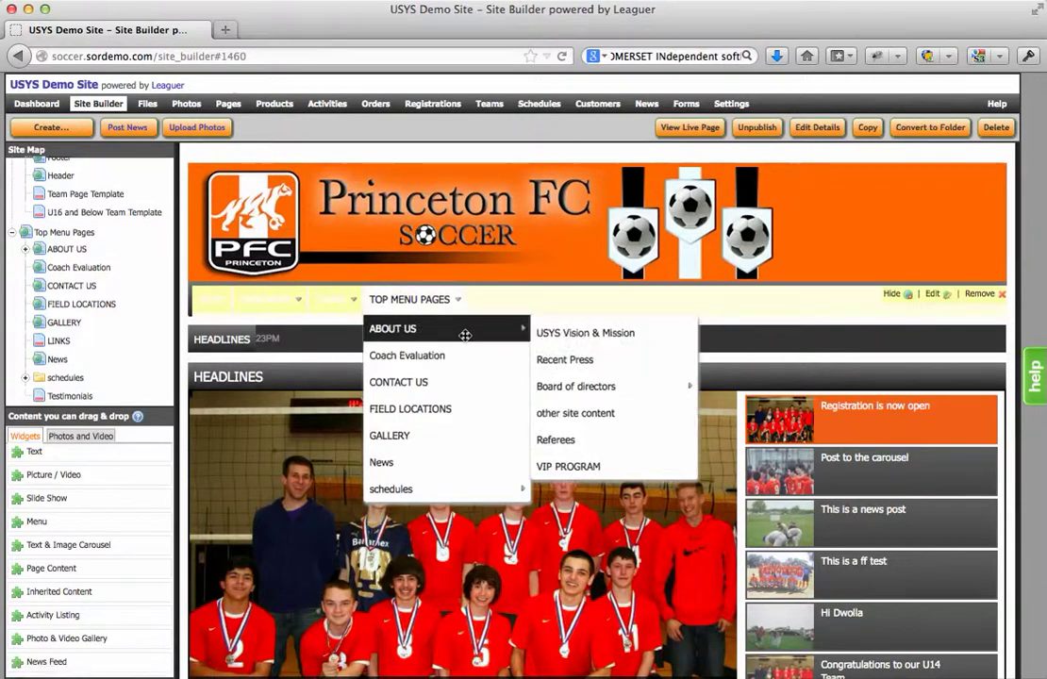
mouse_move(460, 329)
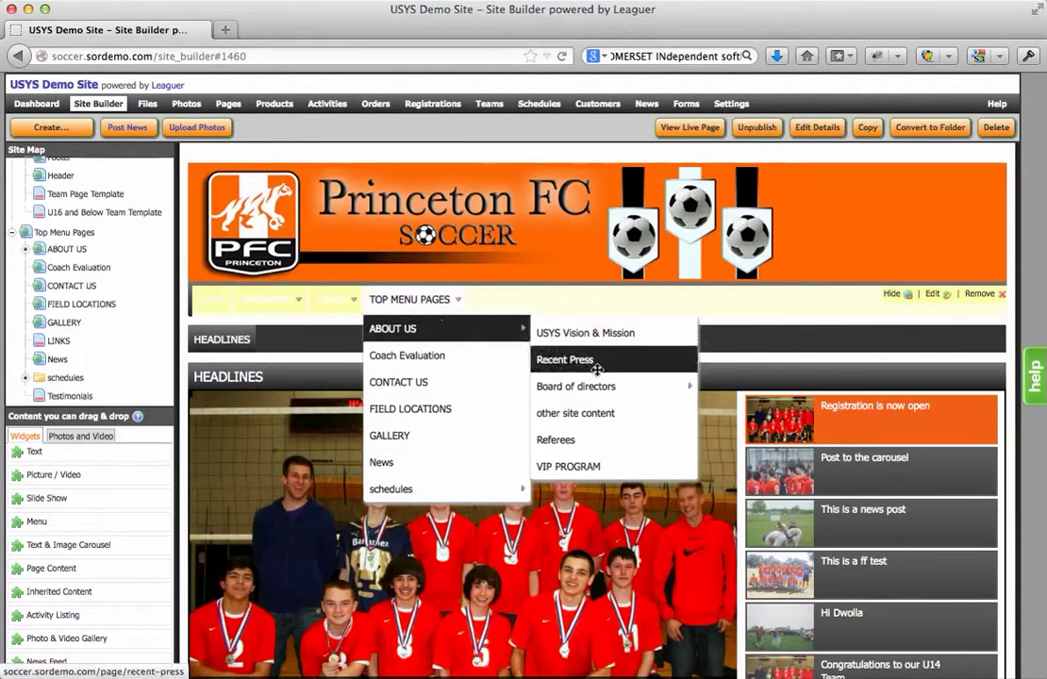
mouse_move(596, 386)
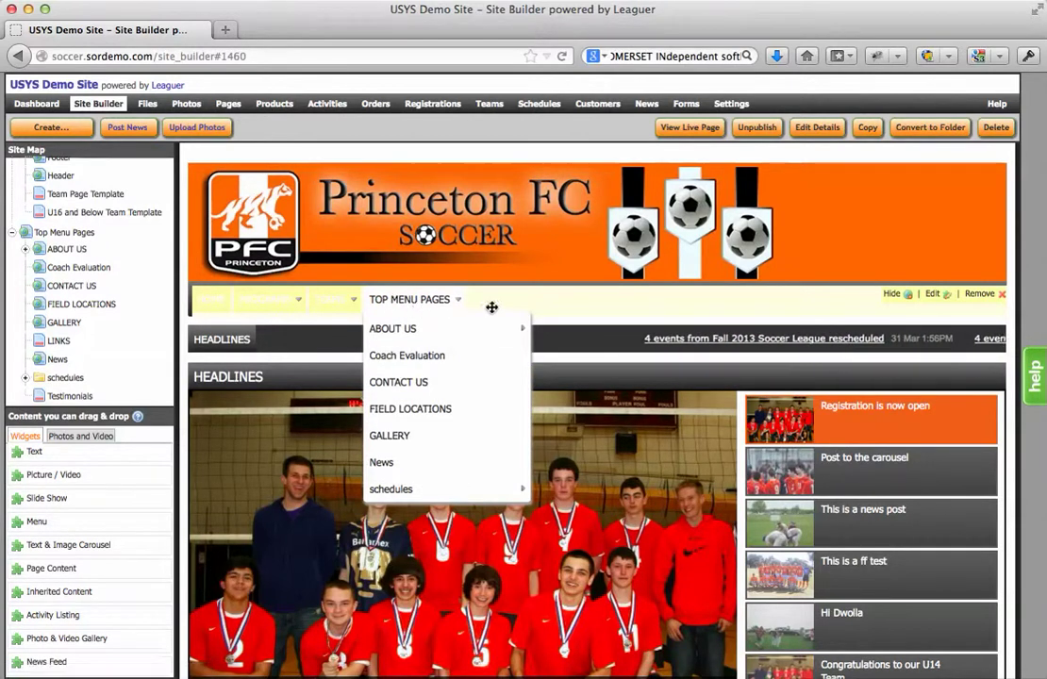
- Change the Top Menu Pages item in the navigation menu to link to its folder contents and close the widget editor
click(901, 306)
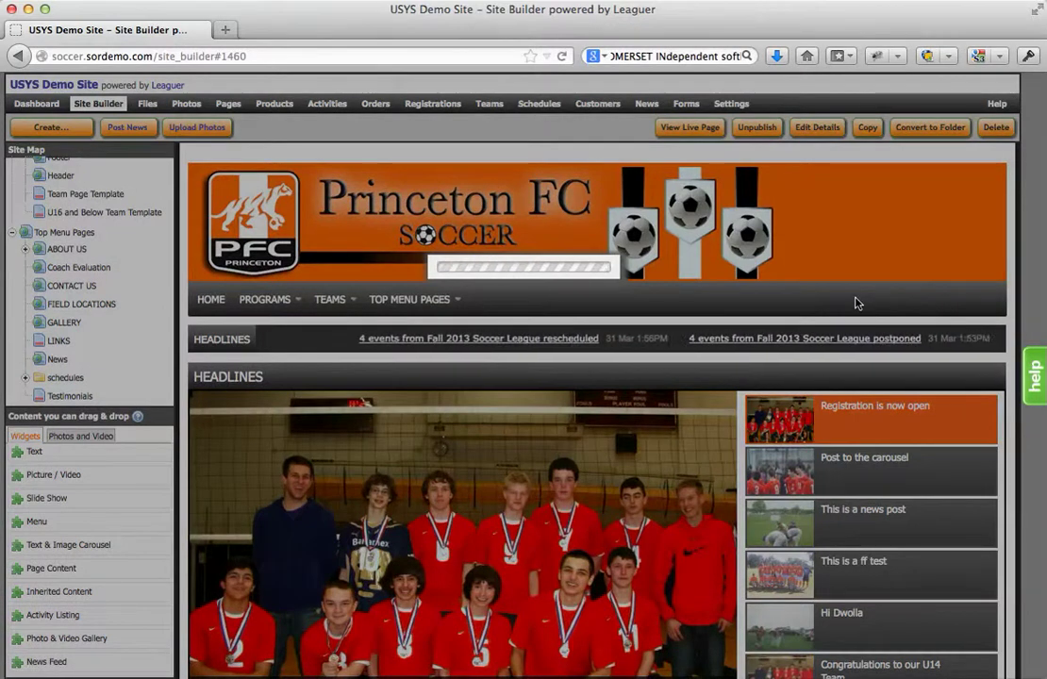
scroll(576, 416, down, 15)
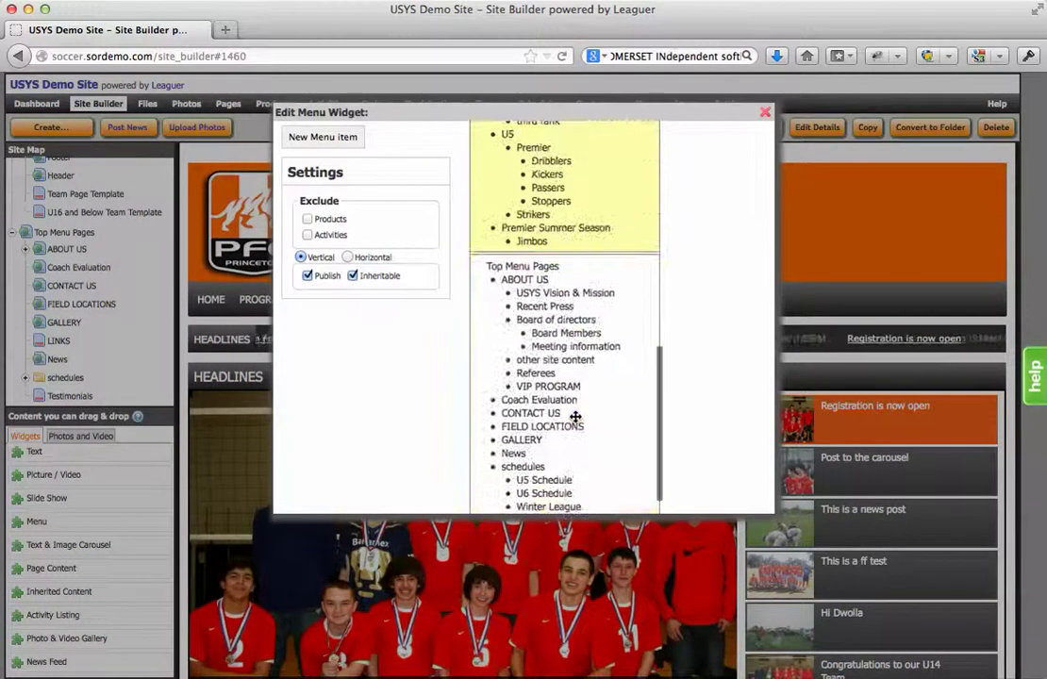
click(579, 264)
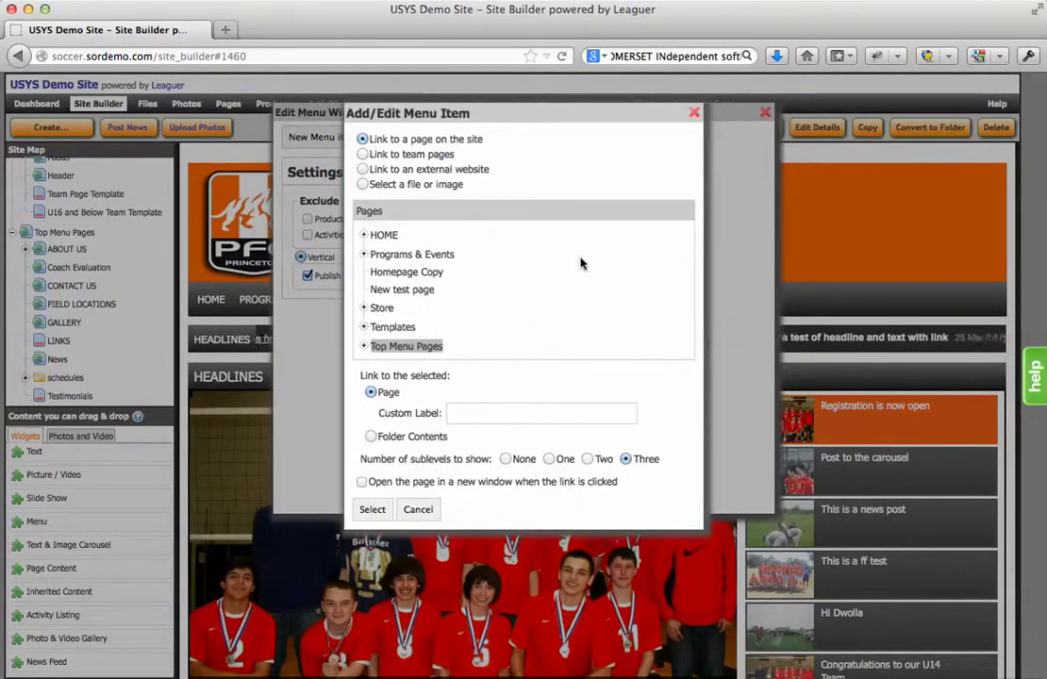
click(370, 437)
click(372, 507)
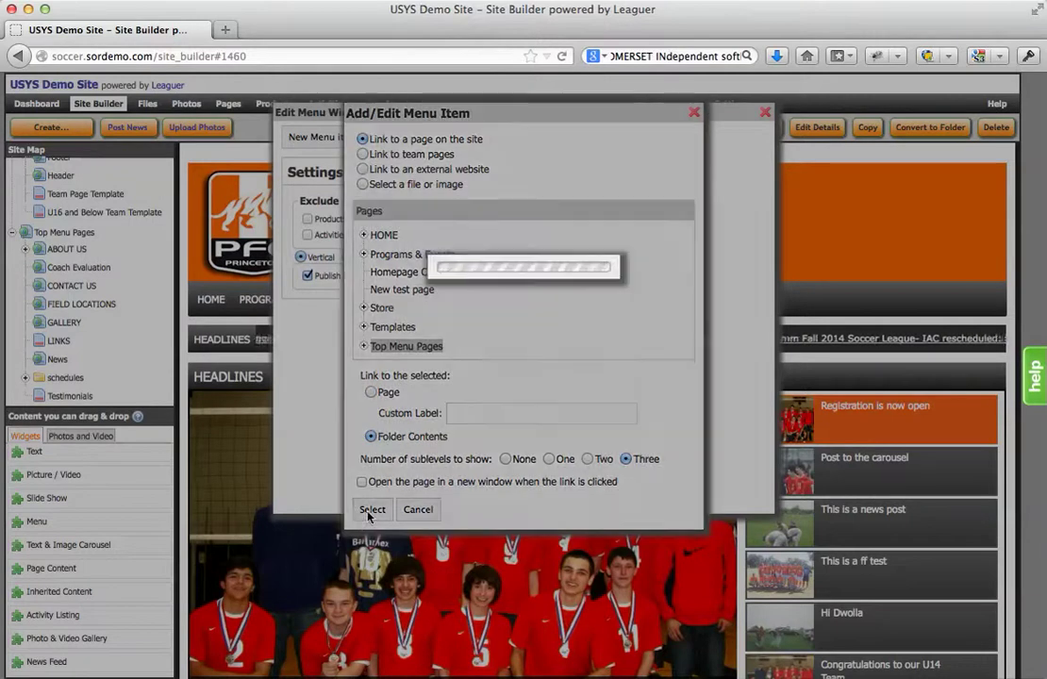
scroll(571, 334, down, 1)
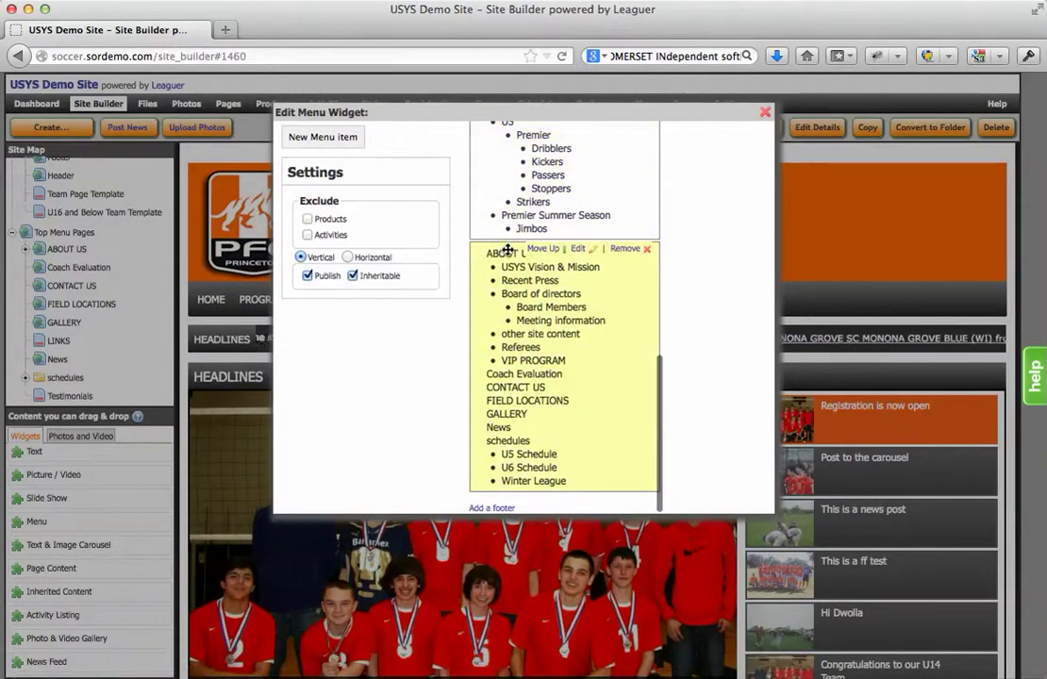
click(765, 112)
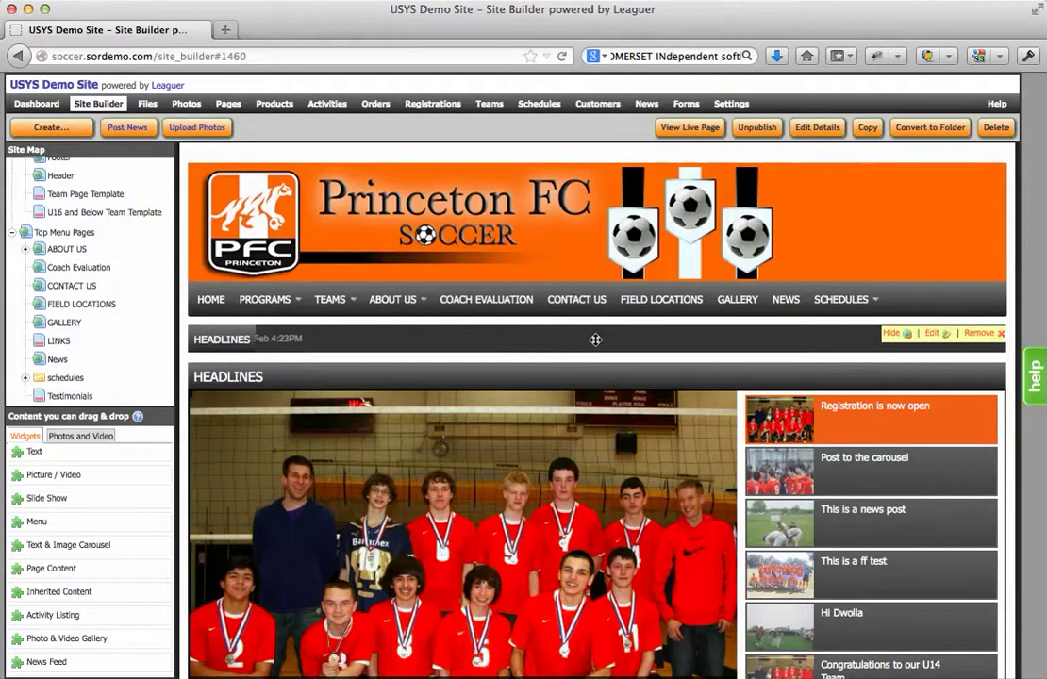
- Create a page named "Goes under about us" and publish it under ABOUT US within Top Menu Pages
click(49, 128)
click(27, 129)
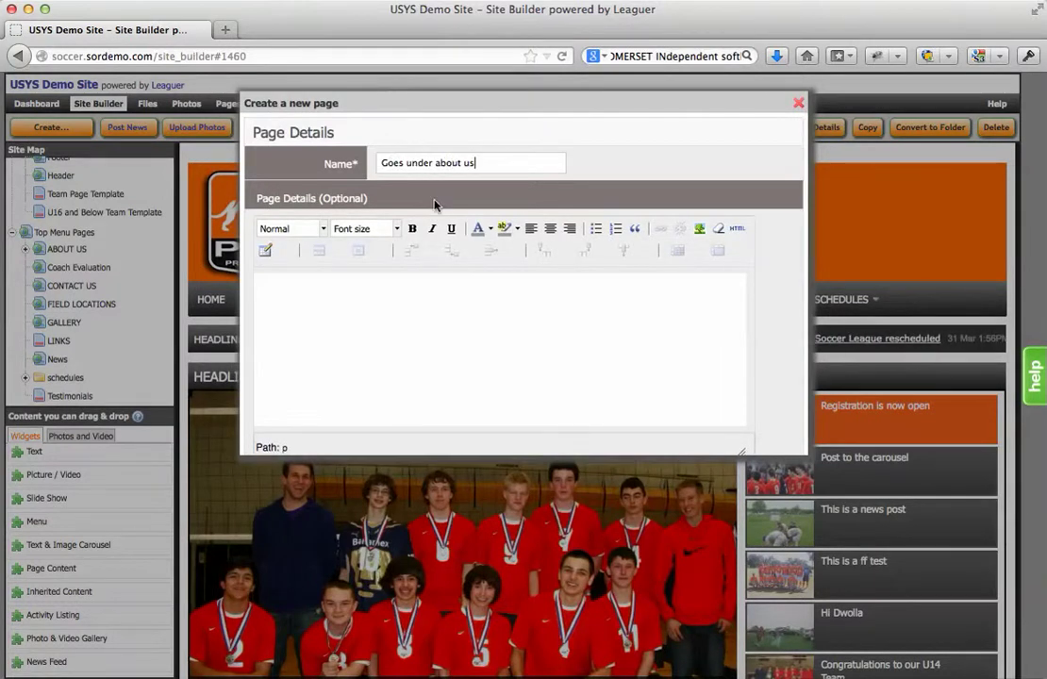
scroll(647, 352, down, 5)
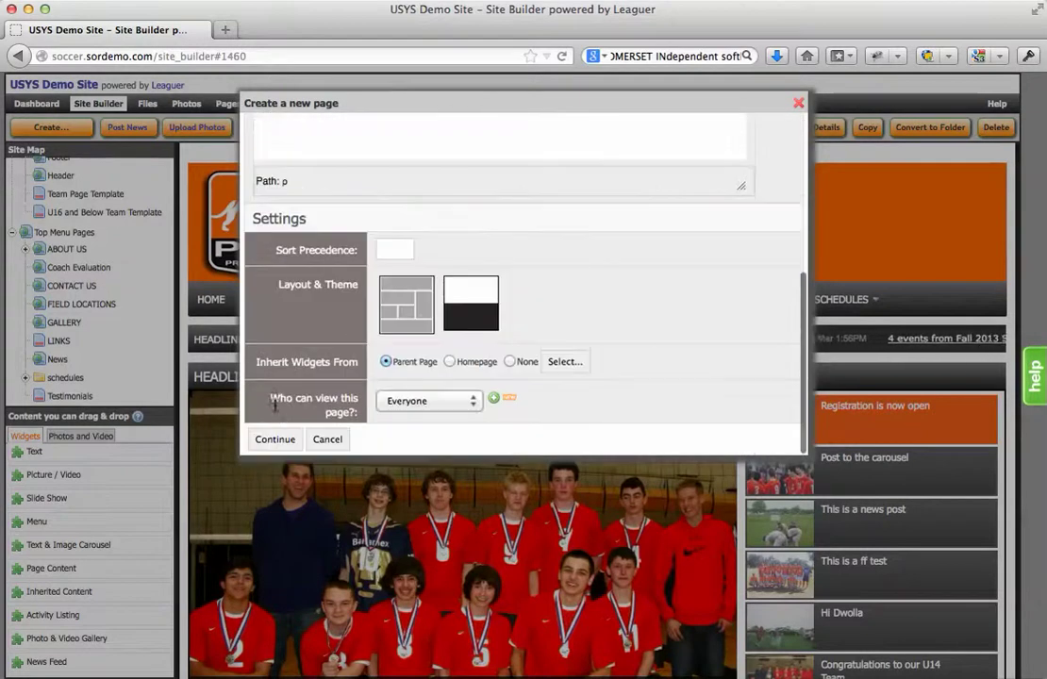
click(275, 440)
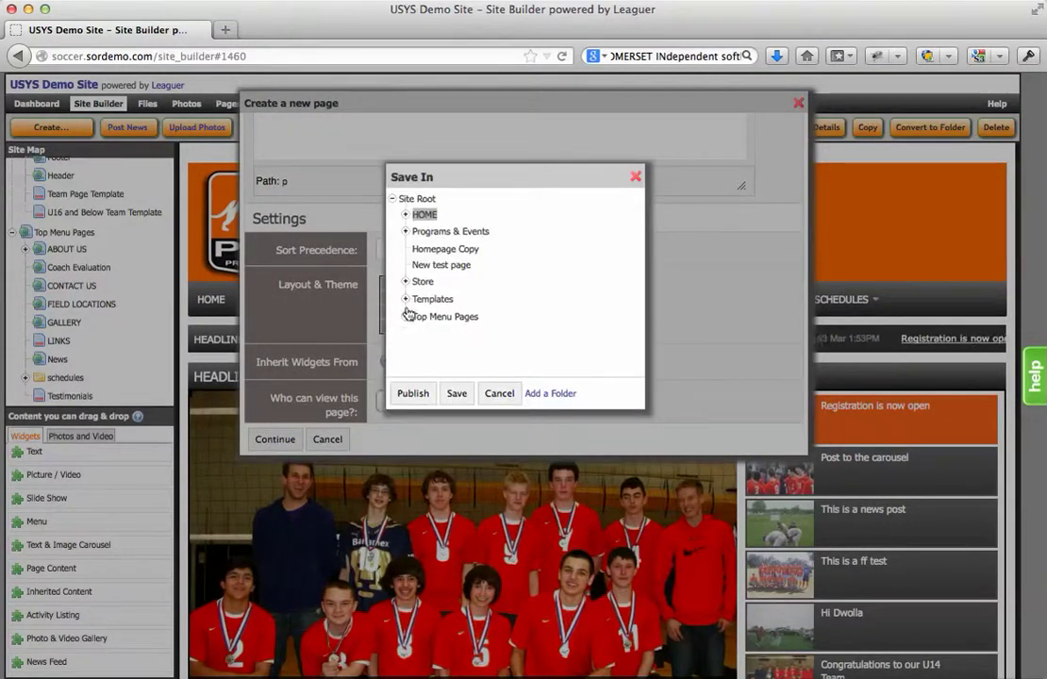
click(407, 317)
click(445, 334)
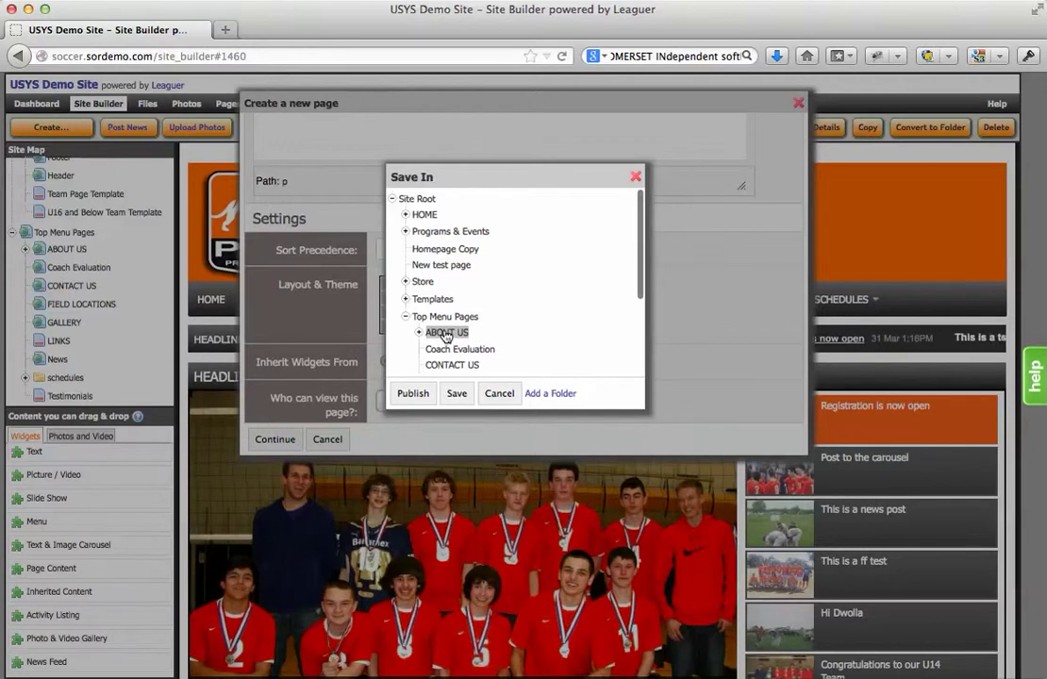
click(413, 394)
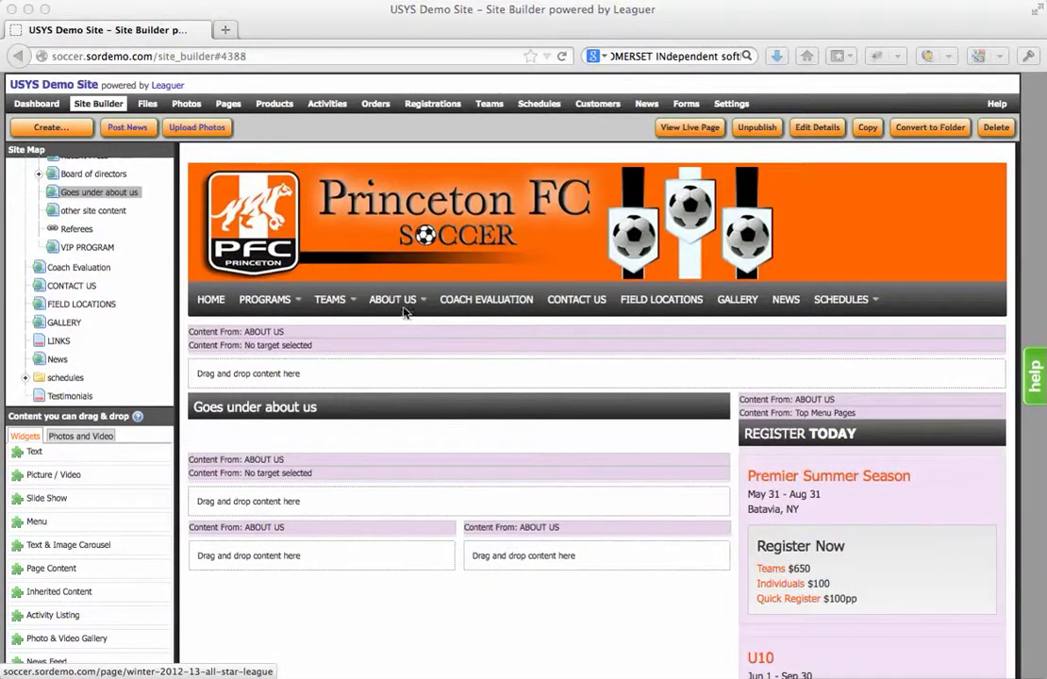
mouse_move(386, 299)
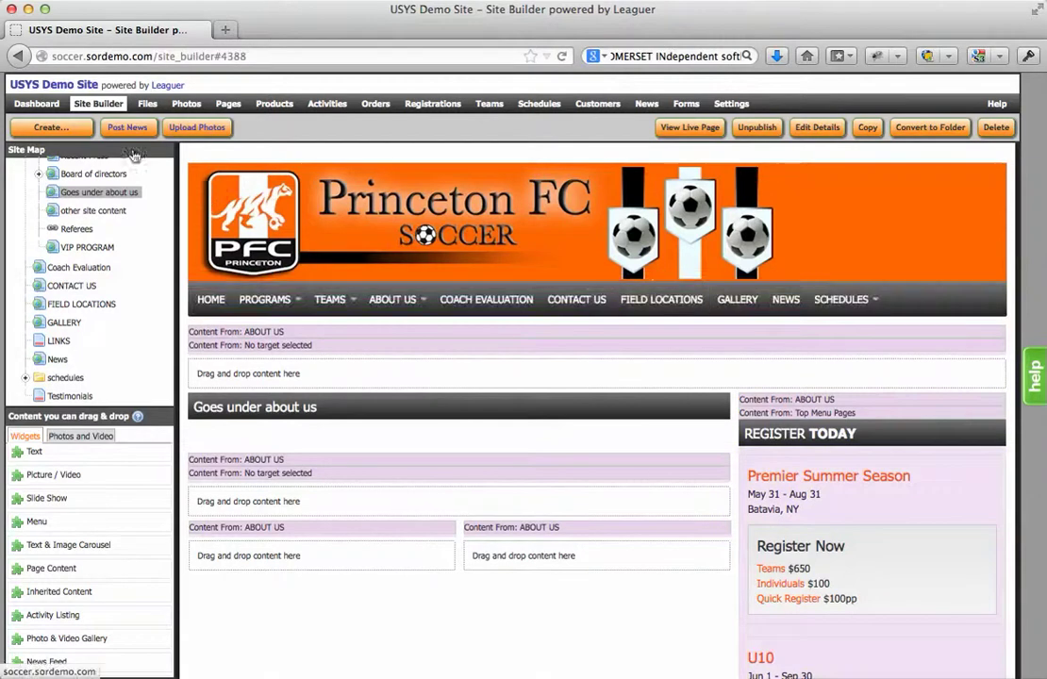
- Create a page named "New page" and publish it directly under Top Menu Pages
click(47, 129)
click(45, 131)
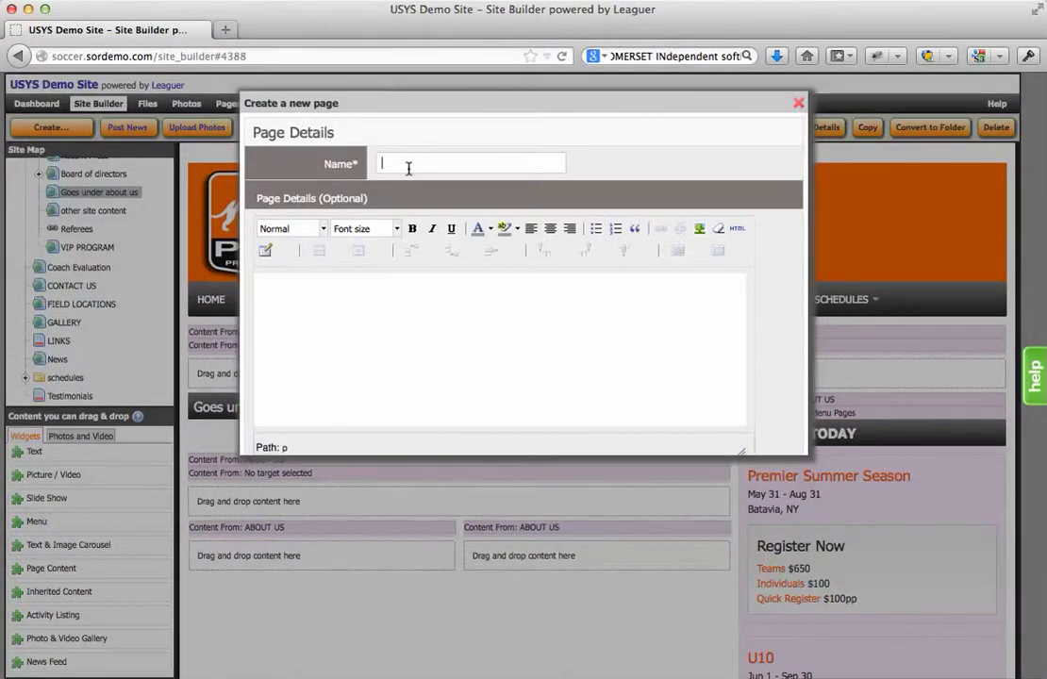
text(New page)
key(Return)
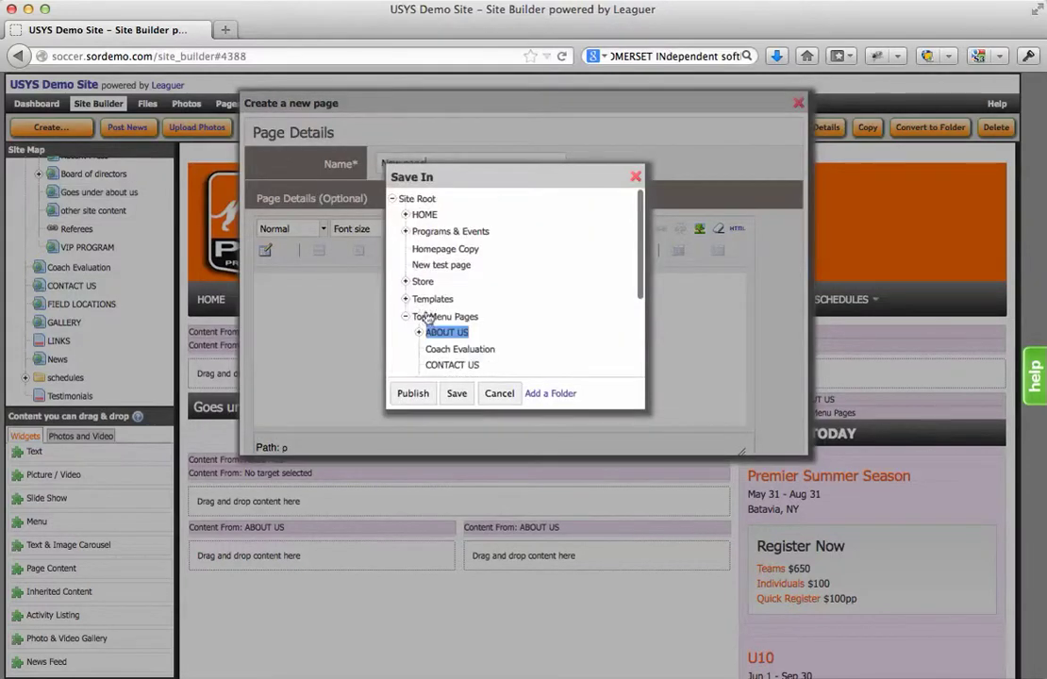
click(412, 394)
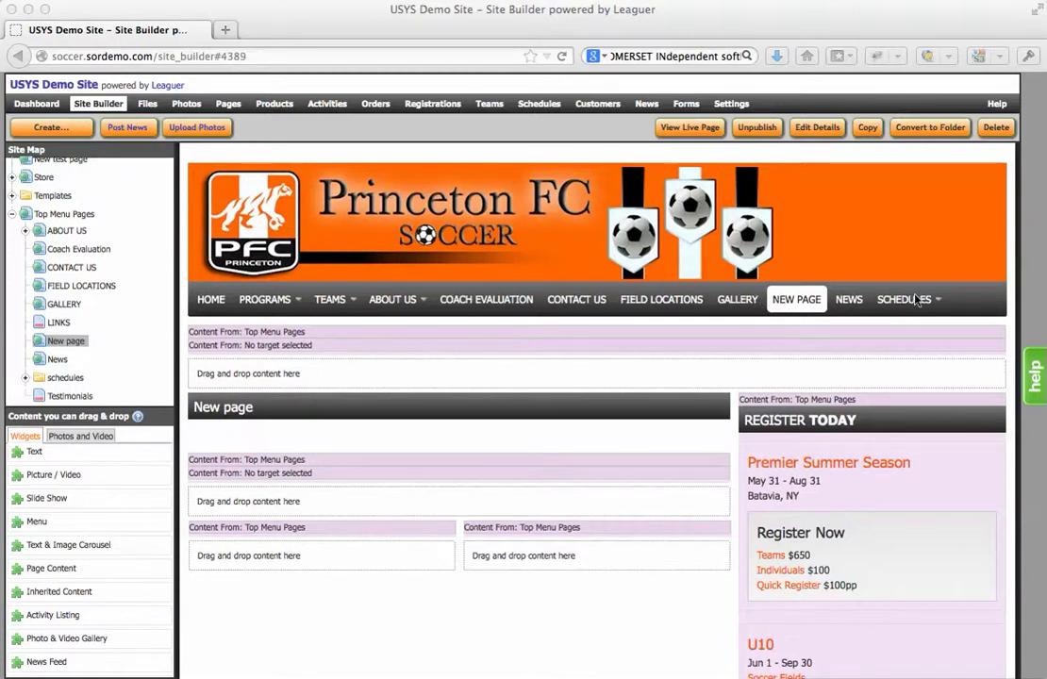
- Review the navigation menu widget's item list from HOME through the Top Menu Pages contents, then close it without changes
click(938, 298)
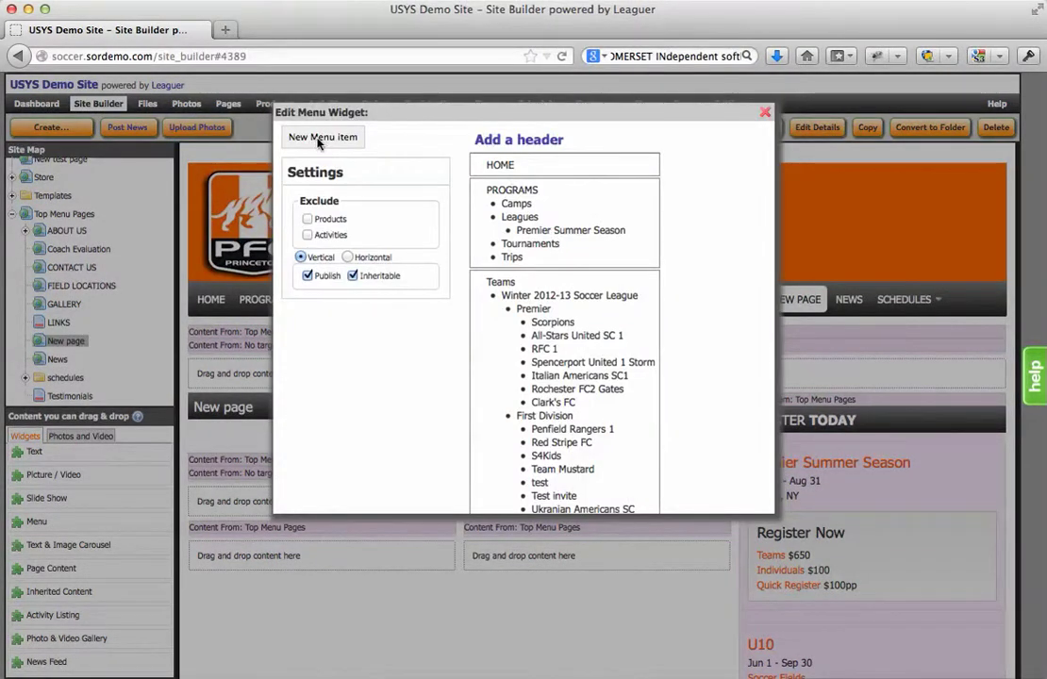
mouse_move(579, 321)
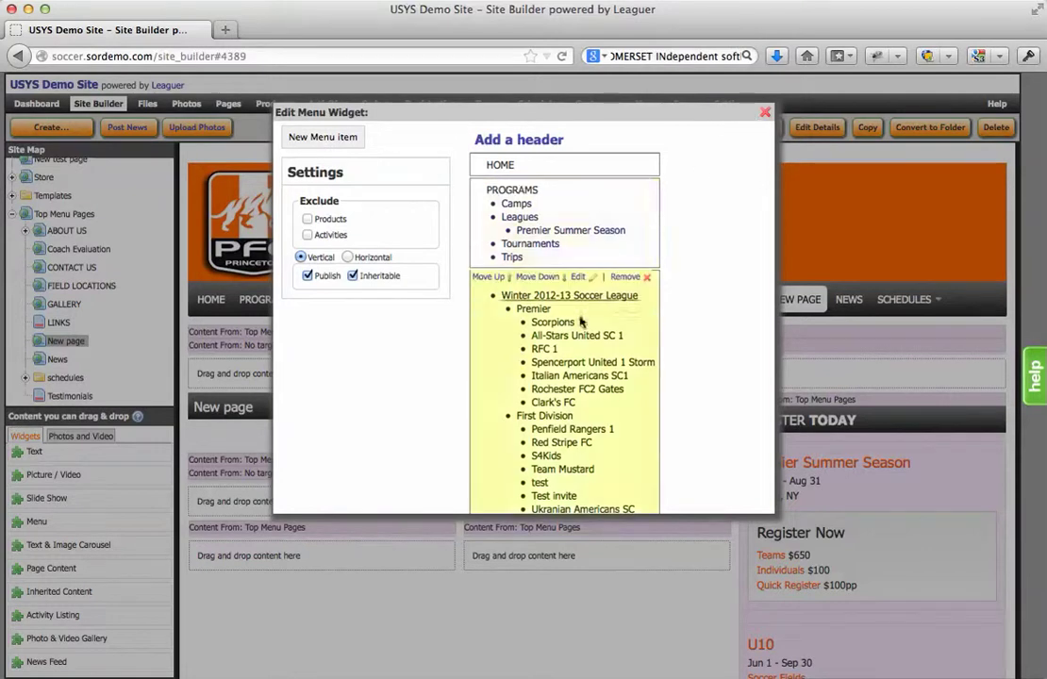
scroll(579, 322, down, 1)
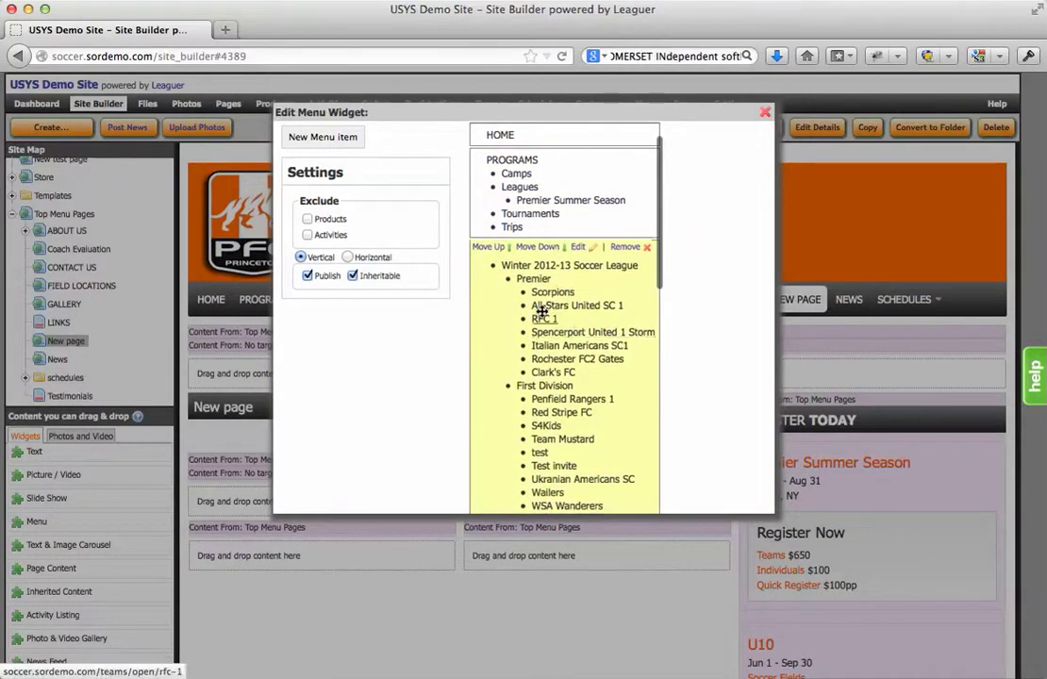
scroll(542, 312, down, 3)
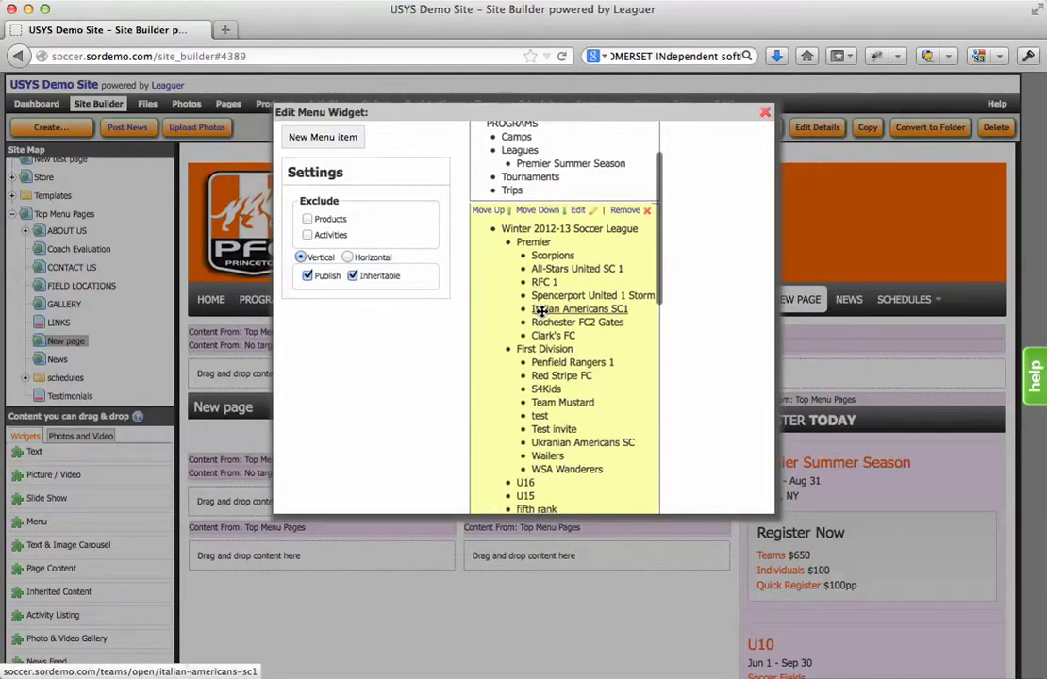
scroll(542, 311, down, 10)
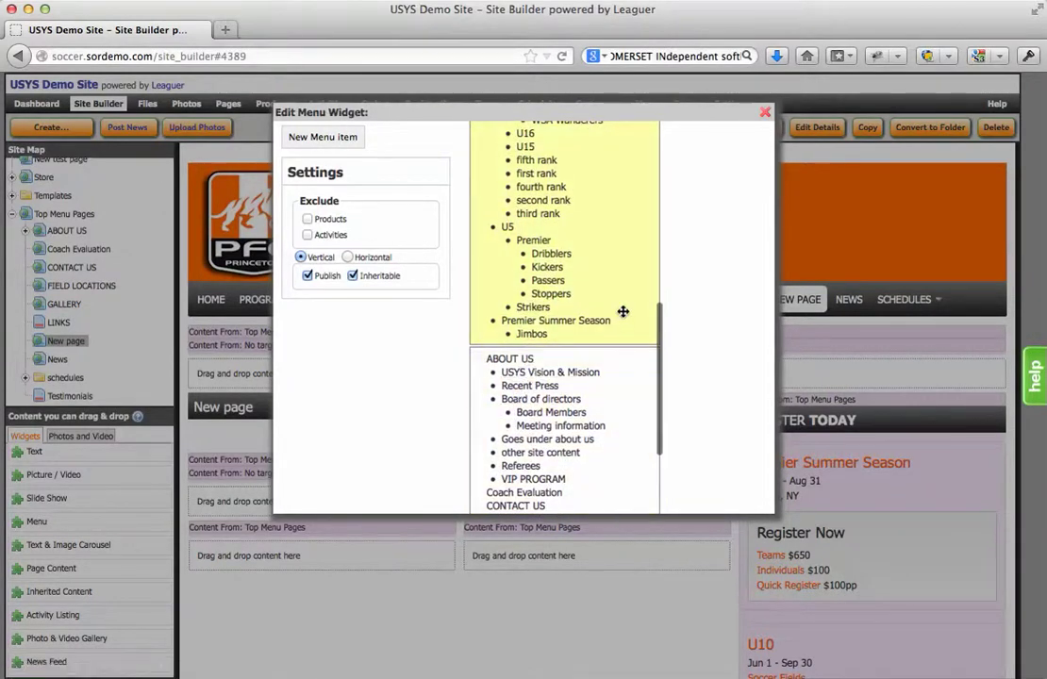
click(766, 113)
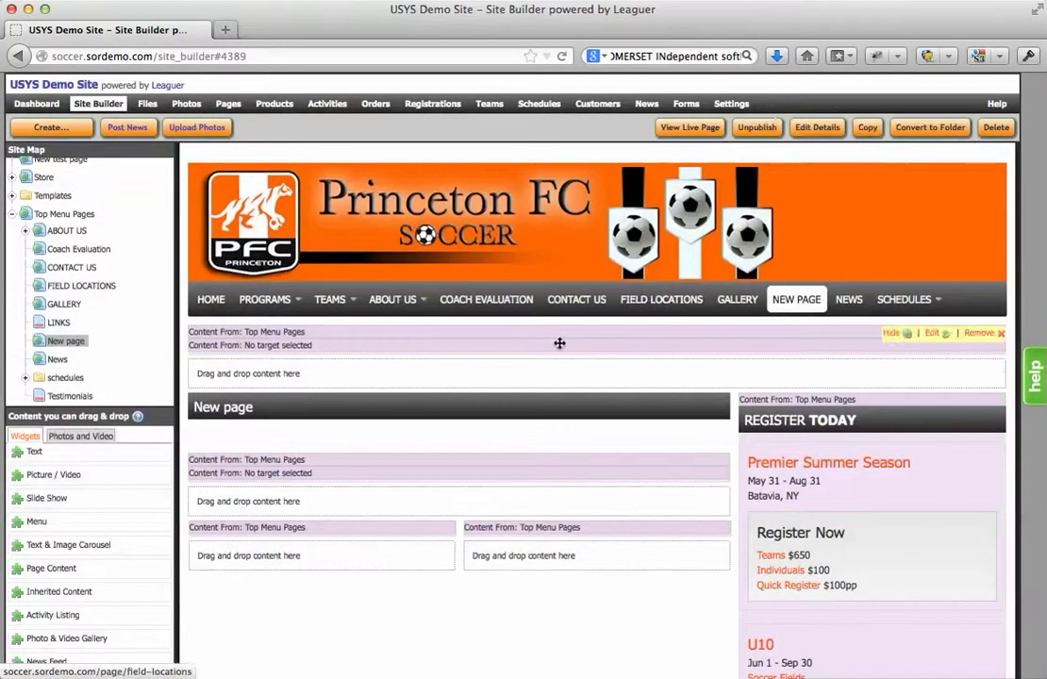
mouse_move(265, 299)
mouse_move(258, 359)
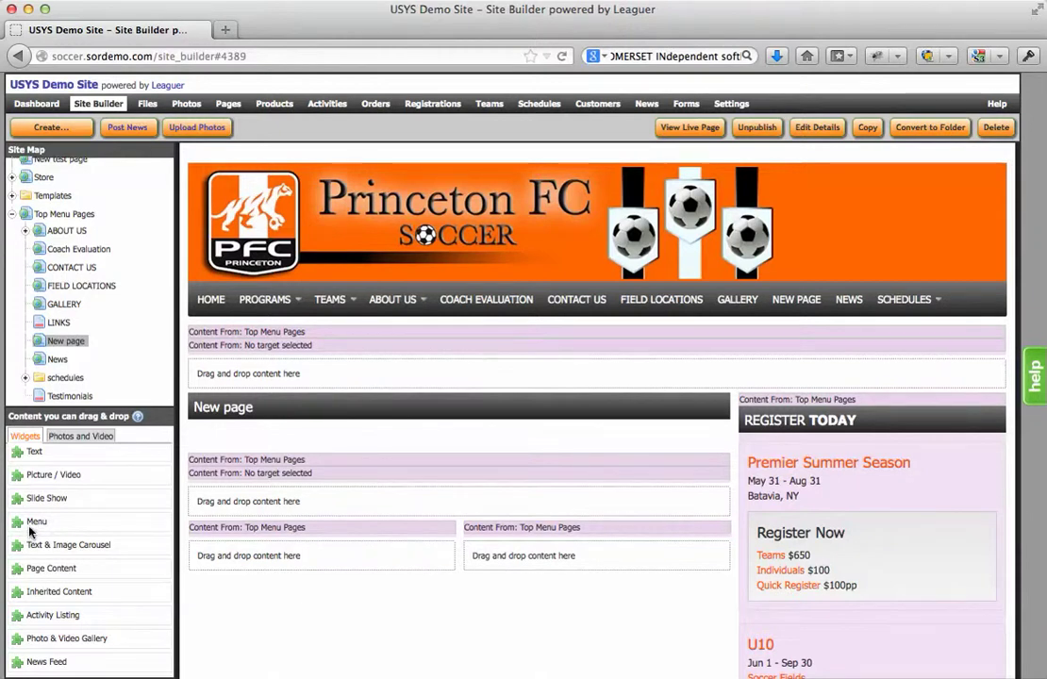
- Place a Menu widget above Register Today on New page, with an item linking to Programs & Events and showing three sublevels
drag(30, 532, 843, 426)
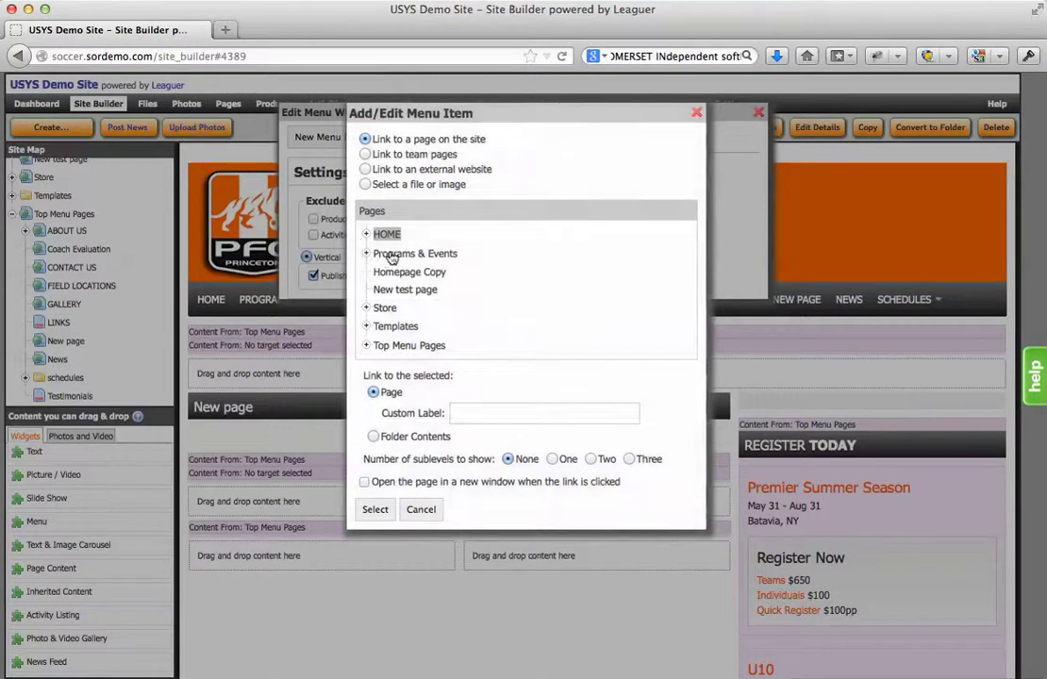
click(391, 256)
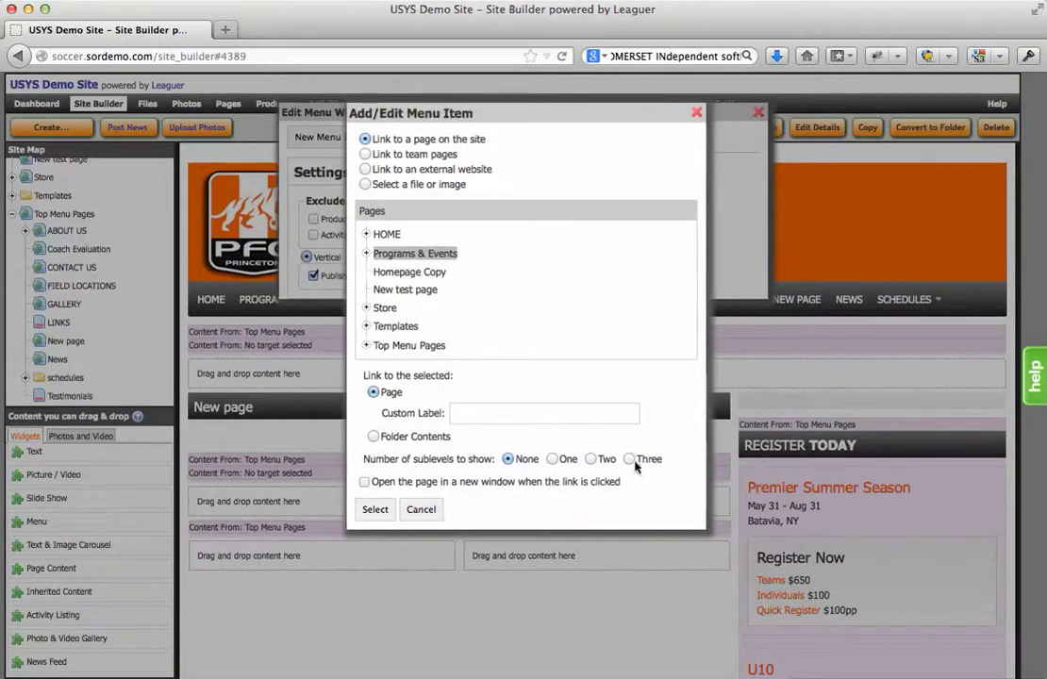
click(375, 509)
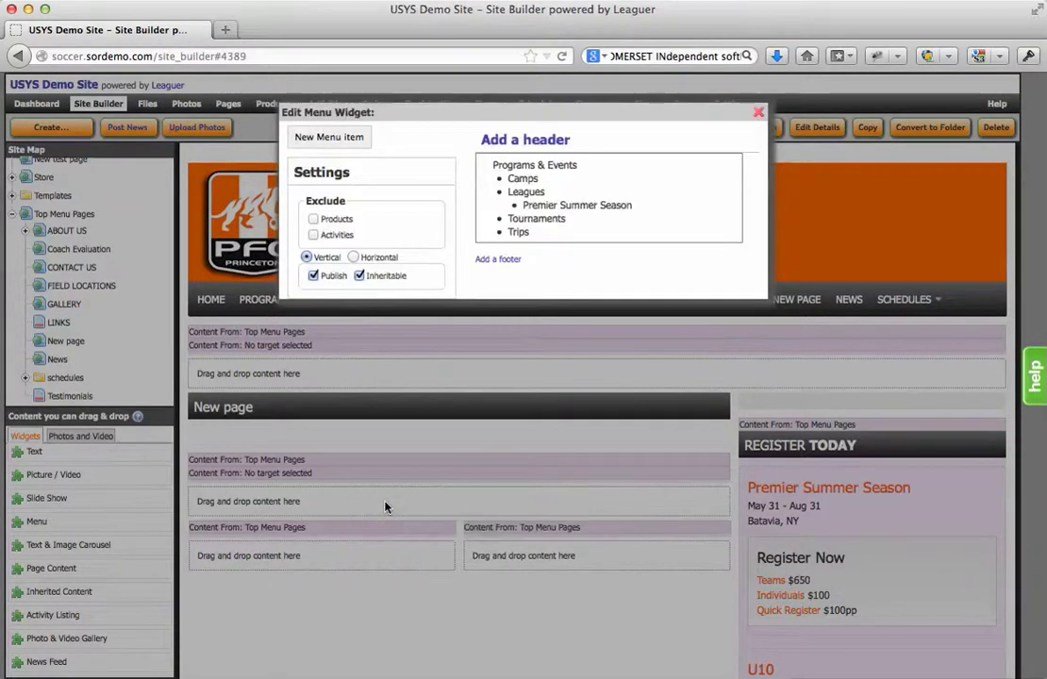
click(757, 113)
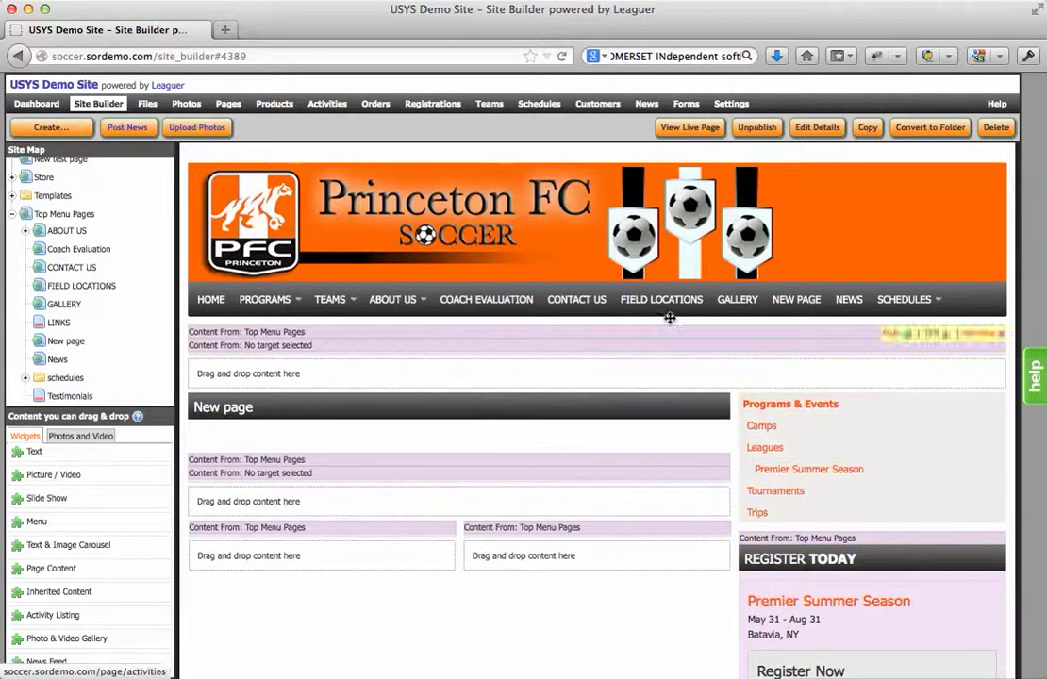
mouse_move(357, 291)
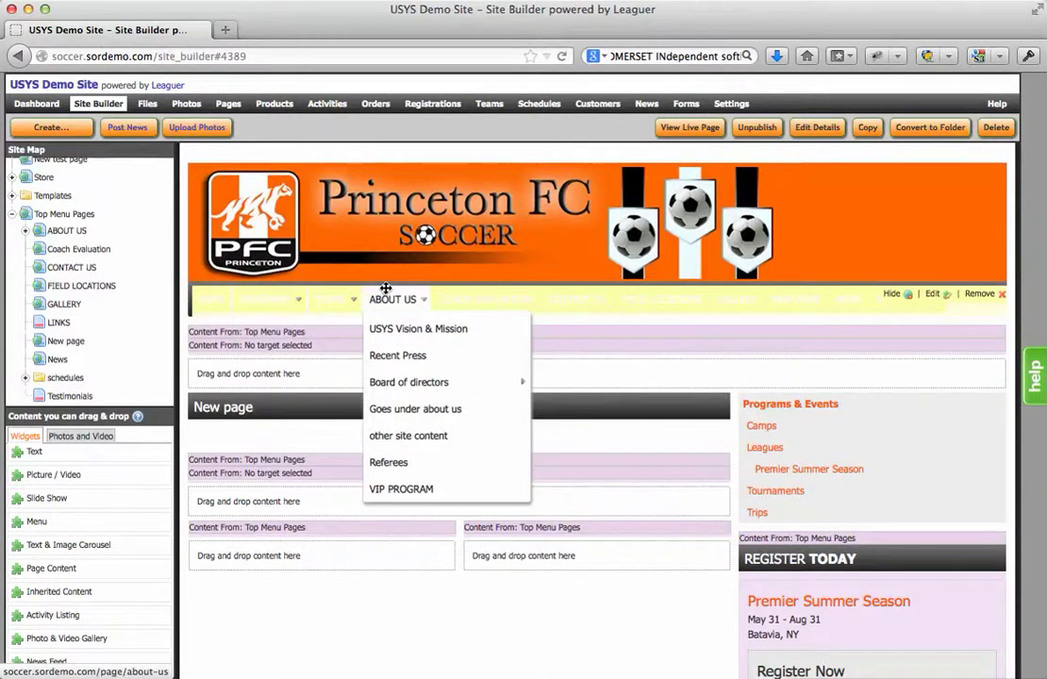